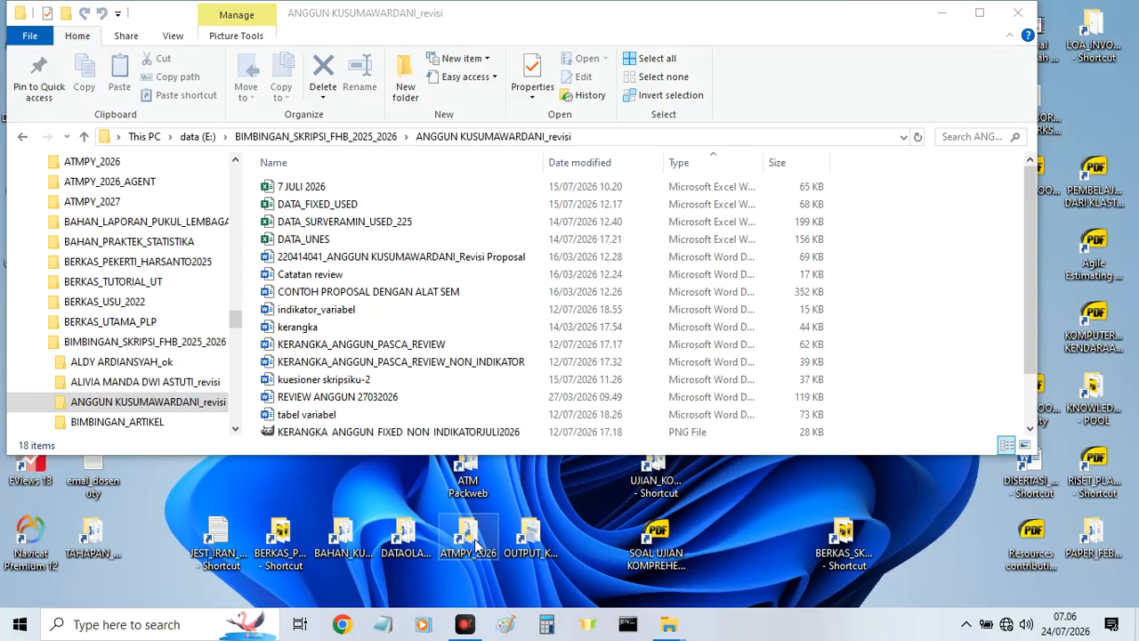
Launch SmartPLS 4 and create a new project named LATIHAN_1.
left_click(15, 628)
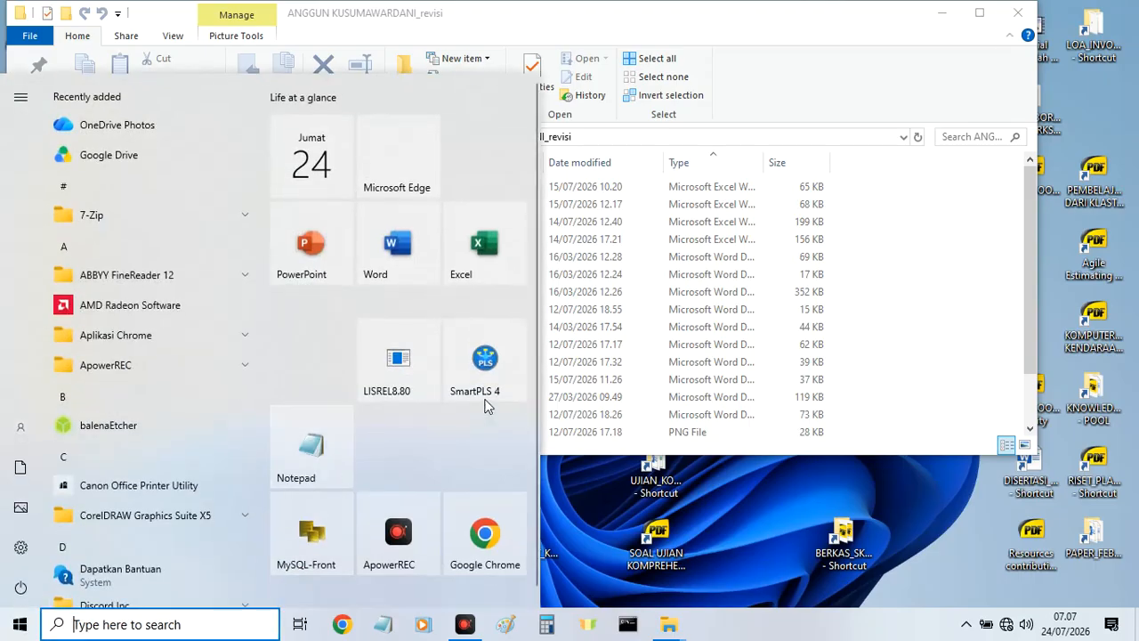
left_click(491, 363)
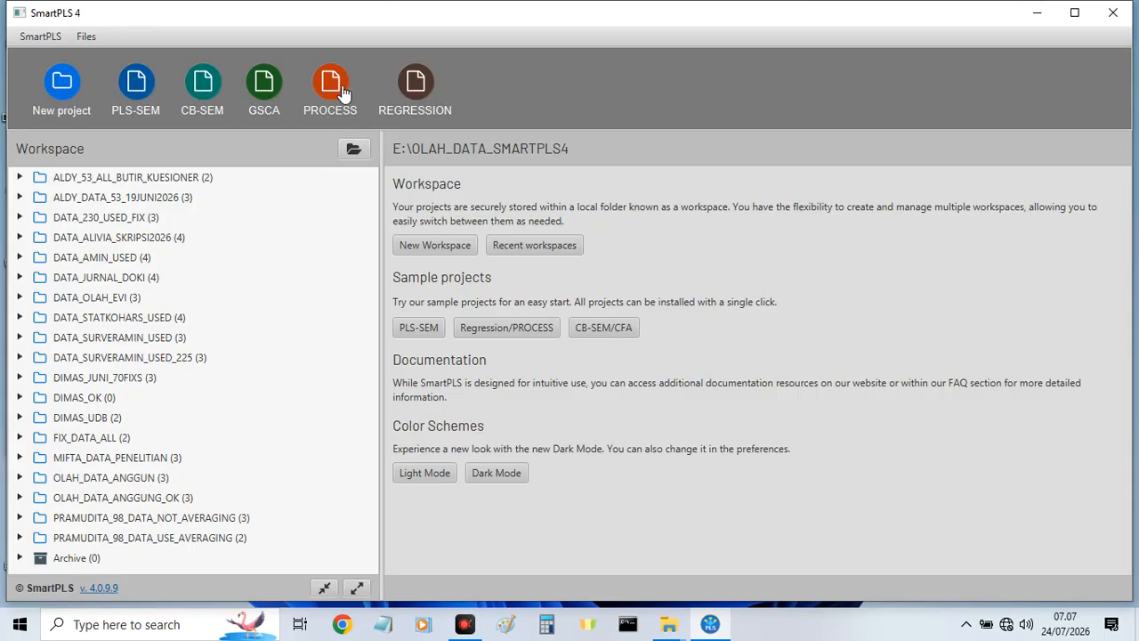
left_click(64, 86)
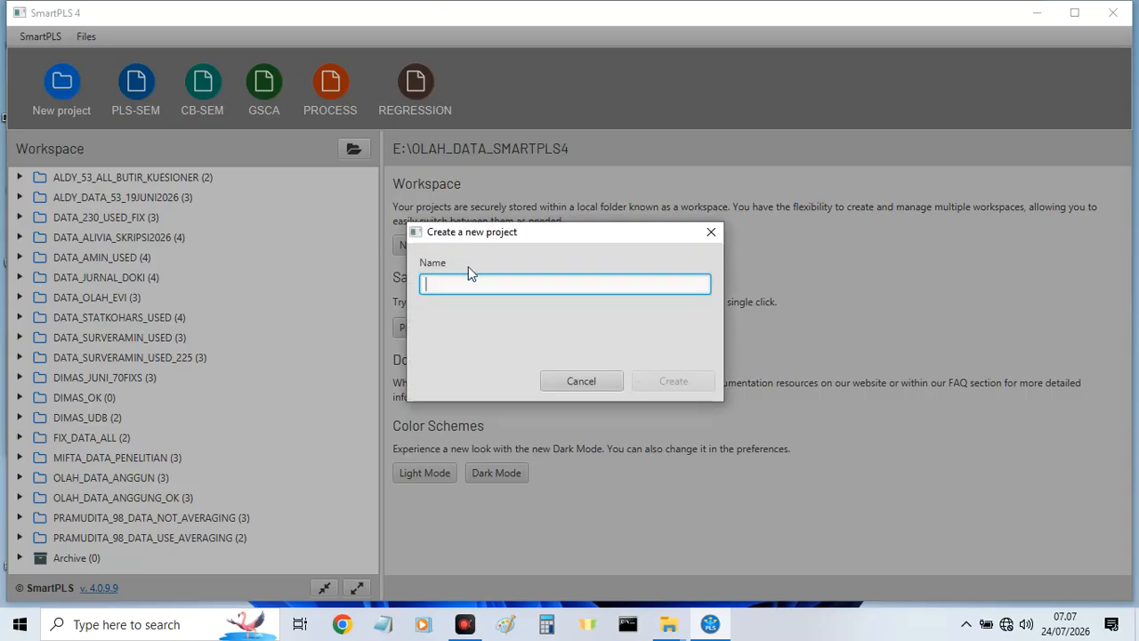
type("lati")
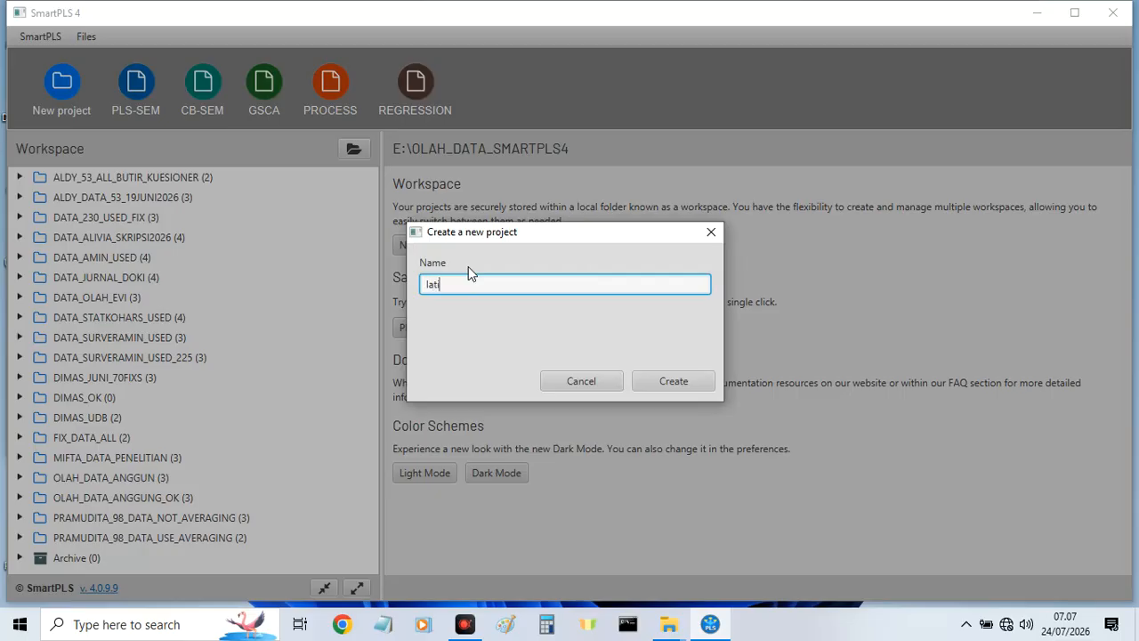
key("BackSpace")
key("BackSpace")
key("BackSpace")
key("BackSpace")
key("BackSpace")
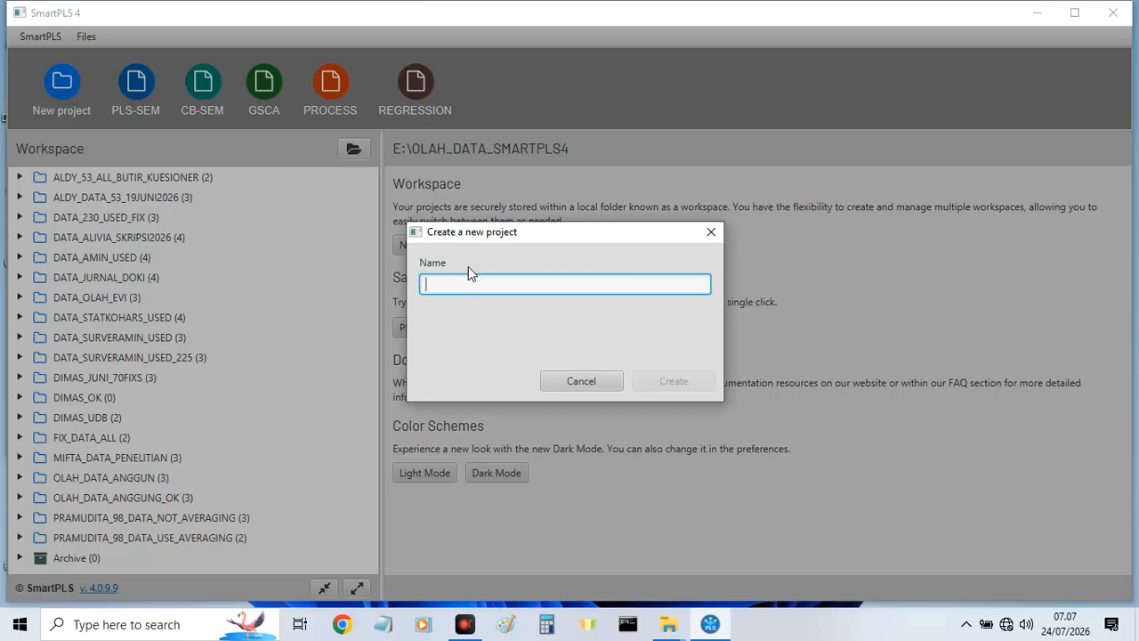
type("LATIHAN_")
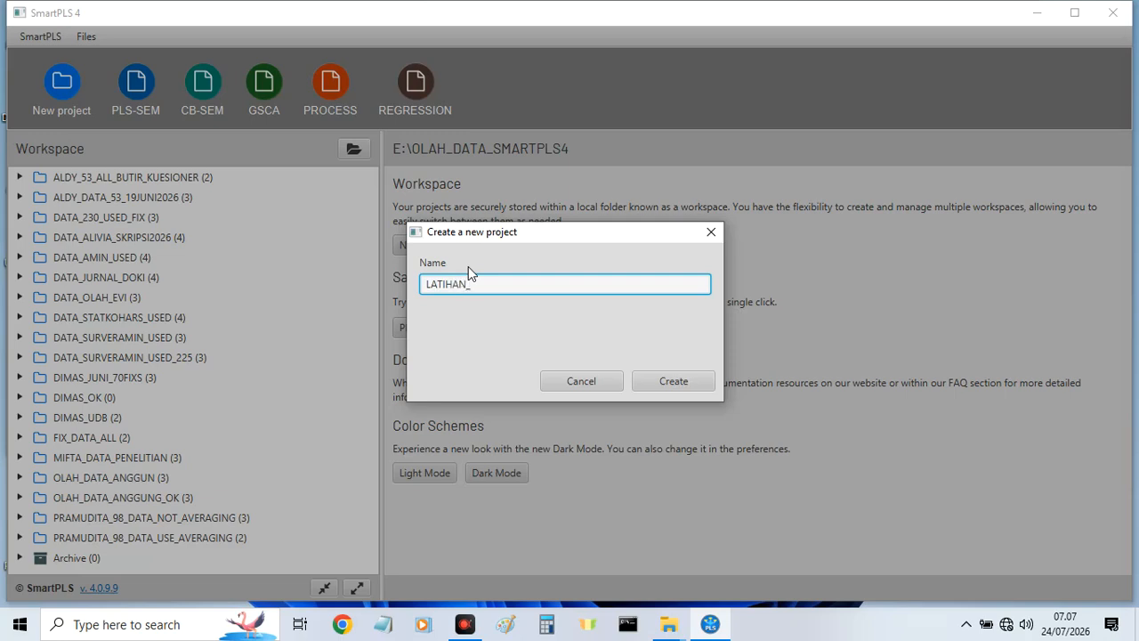
type("1")
left_click(674, 381)
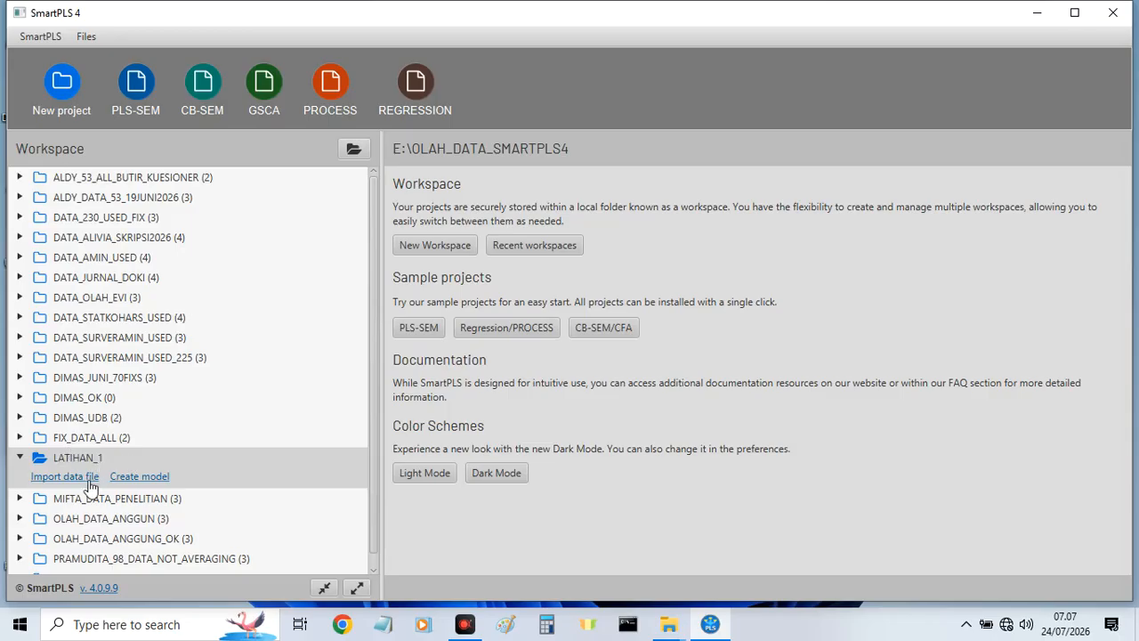
Start a data file import for the LATIHAN_1 project, and open the DATA_FIXED_USED workbook from File Explorer in Excel.
left_click(89, 478)
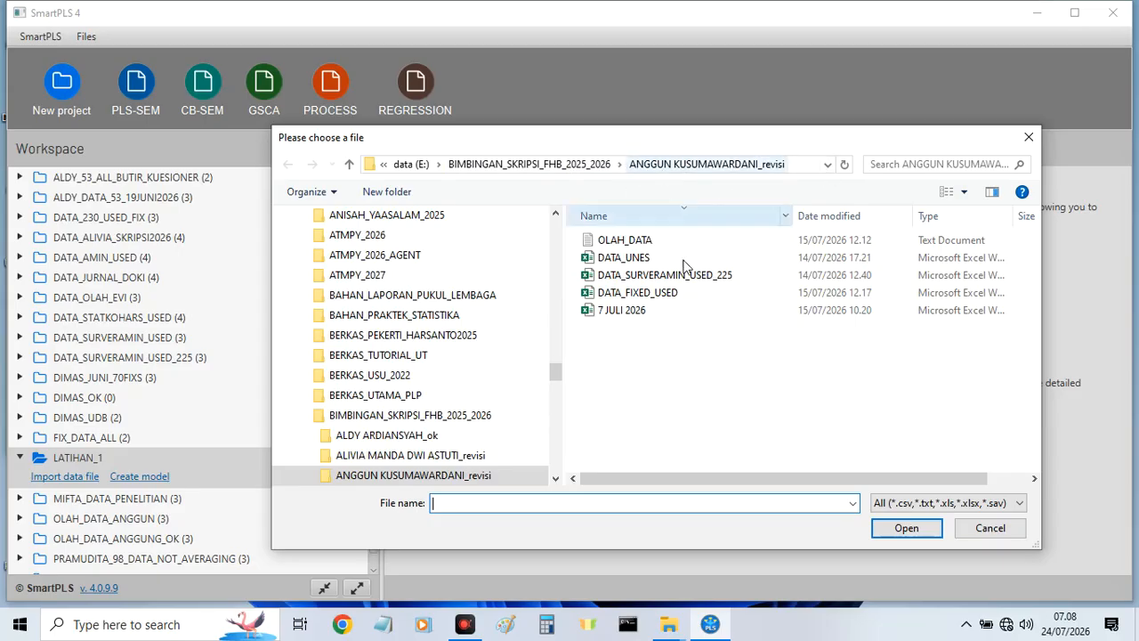
left_click(662, 630)
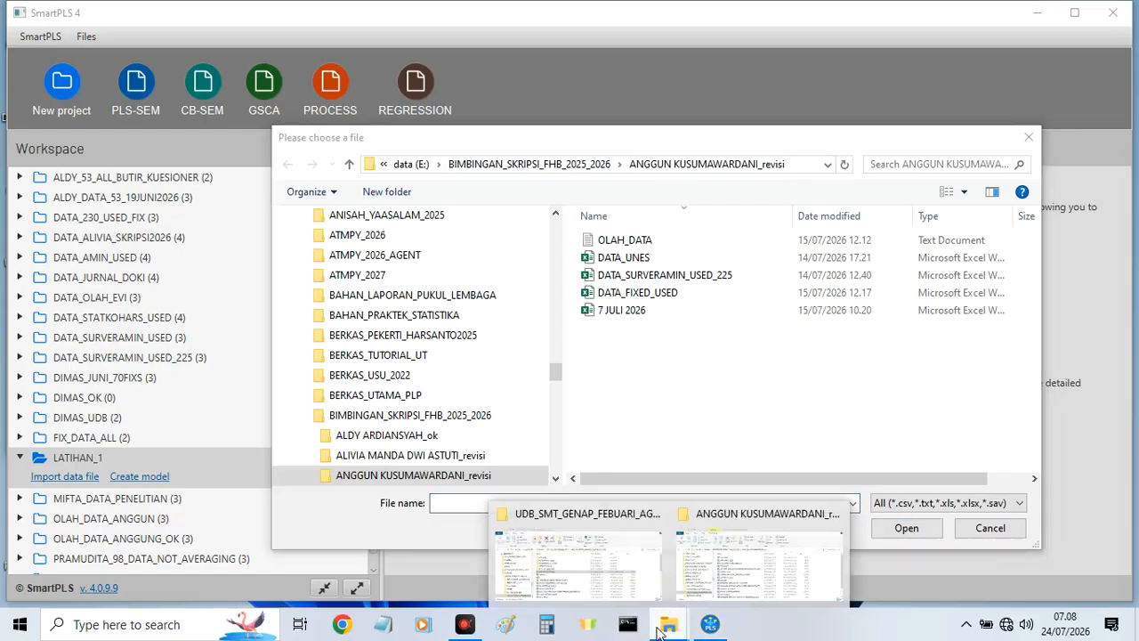
left_click(731, 527)
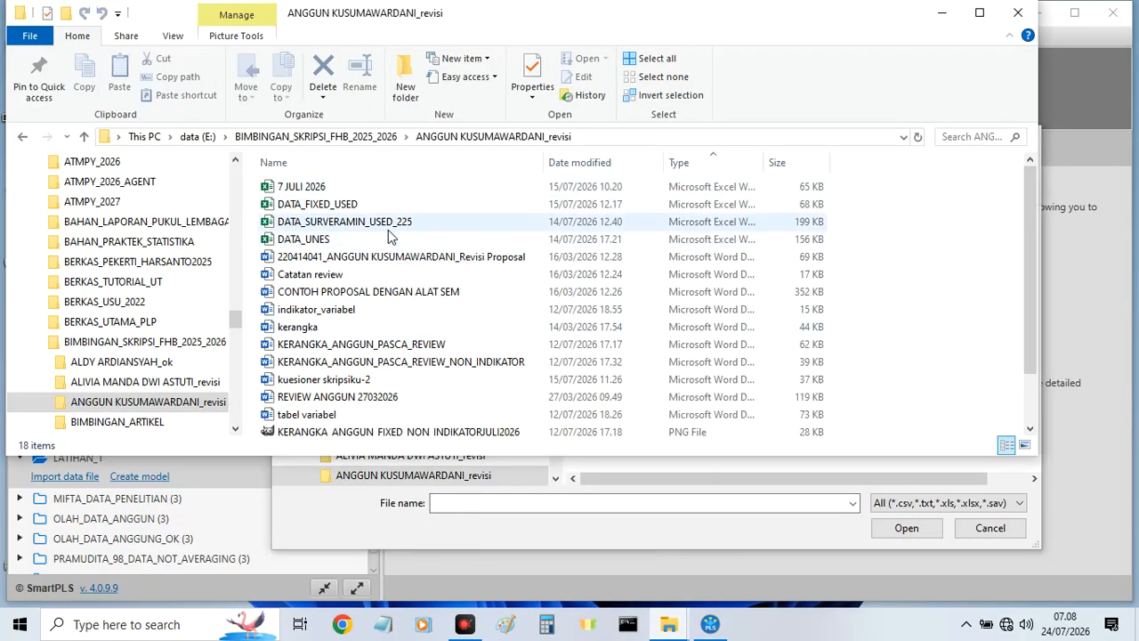
scroll(369, 267, "down", 1)
scroll(370, 269, "down", 1)
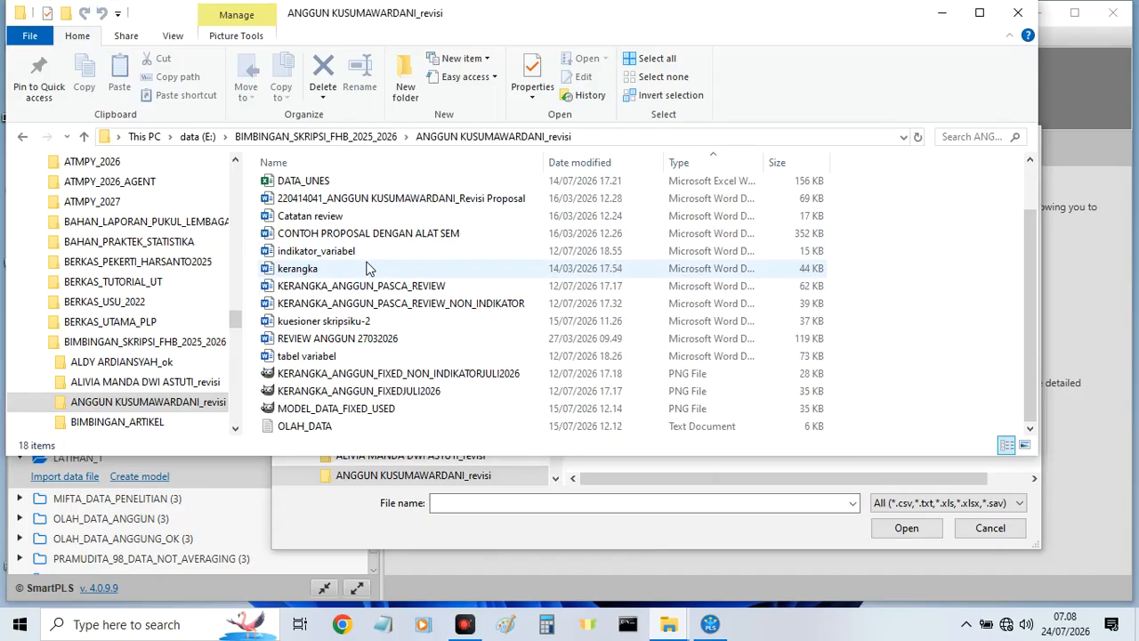
scroll(369, 269, "up", 1)
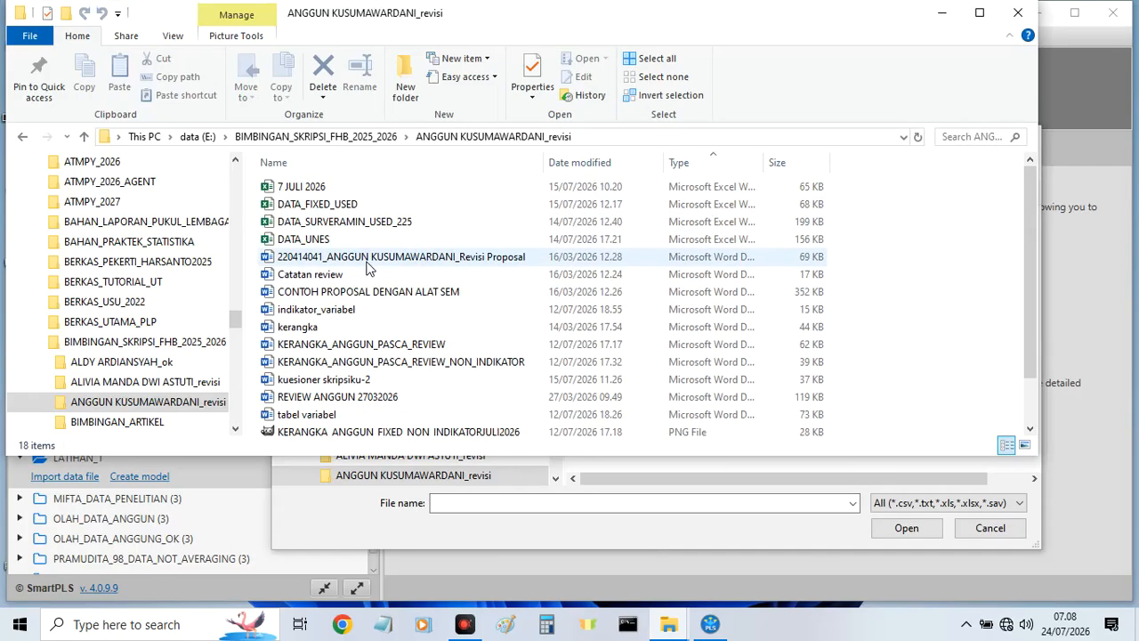
left_click(339, 209)
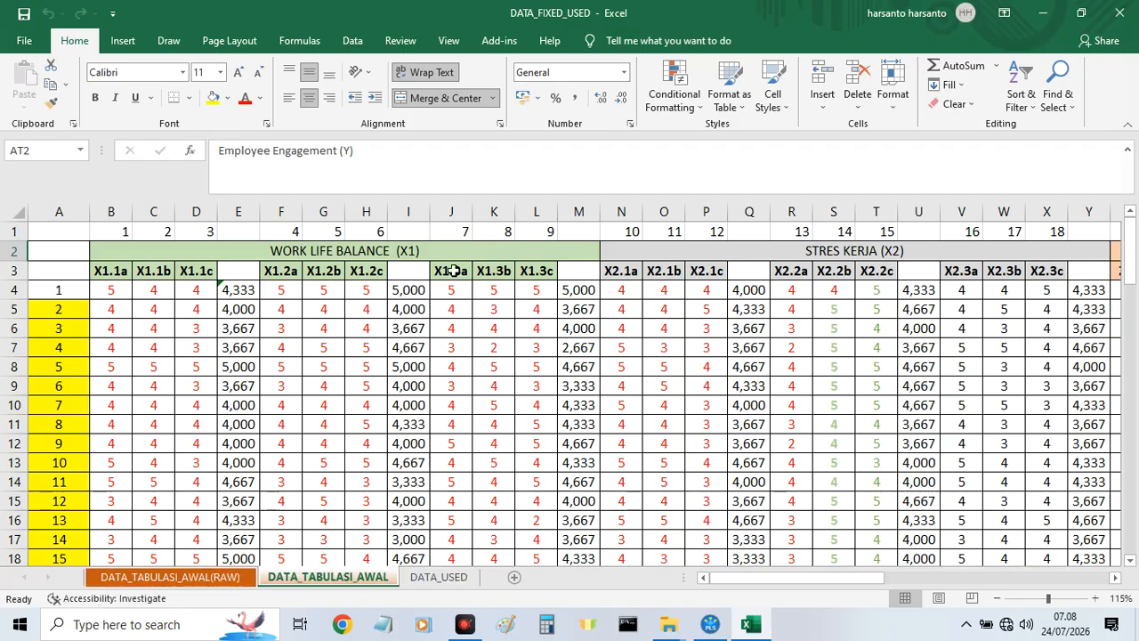
Show the DATA_TABULASI_AWAL(RAW) sheet and widen the Nama column so the full respondent names fit.
left_click(144, 578)
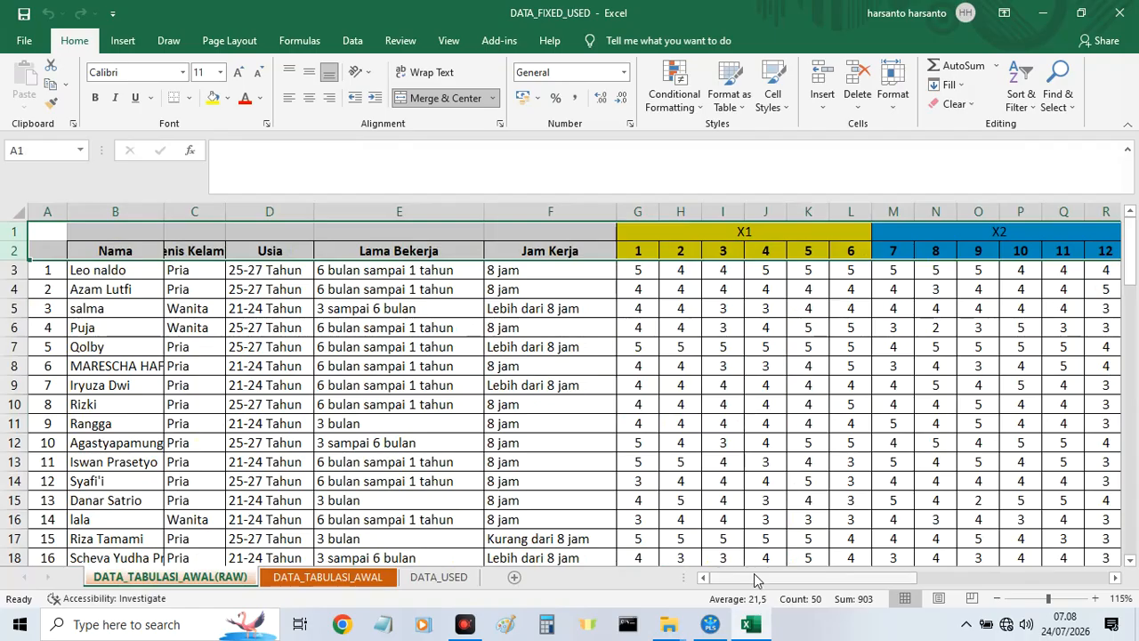
mouse_move(758, 582)
left_mouse_down()
mouse_move(851, 602)
mouse_move(1083, 580)
mouse_move(743, 580)
left_mouse_up()
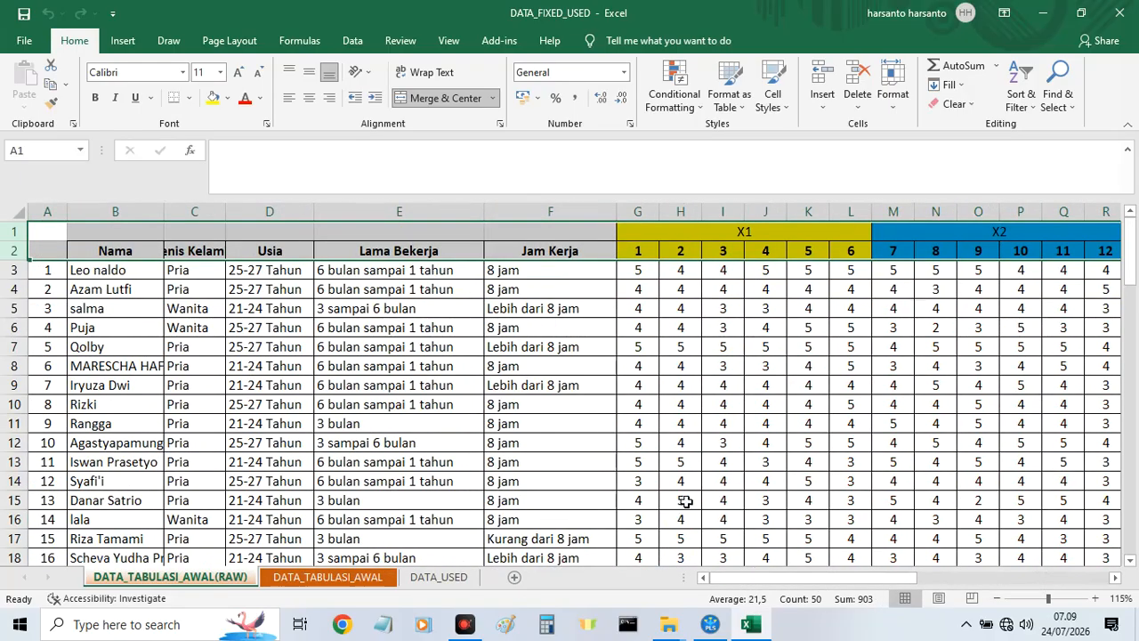
left_click_drag(163, 212, 250, 212)
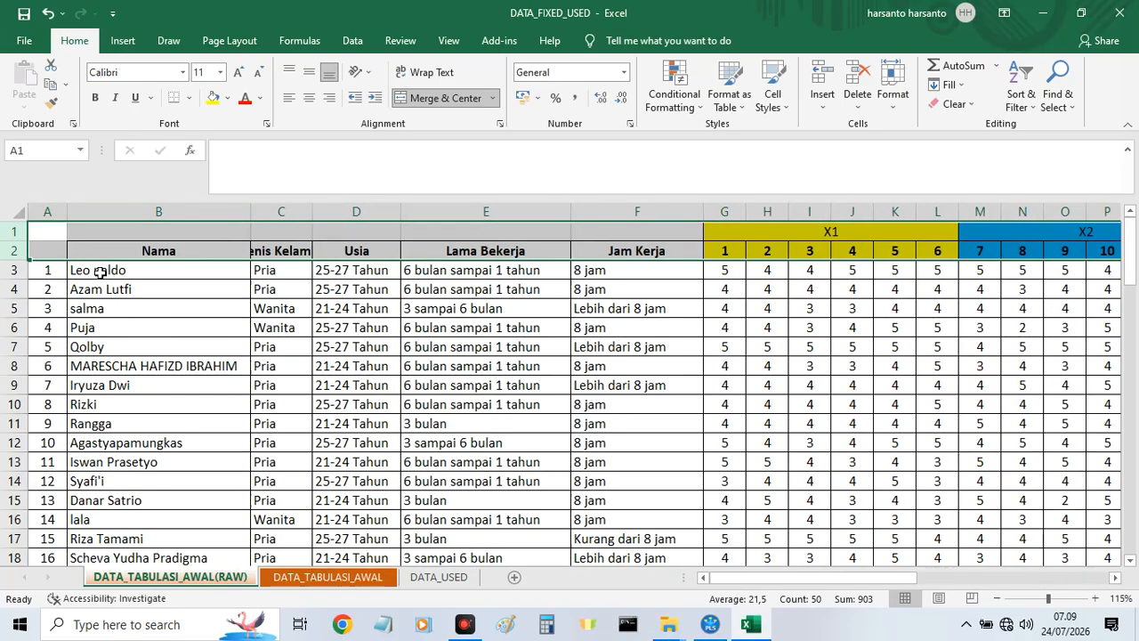
Examine the raw respondent rows and questionnaire answer columns, and show the DATA_TABULASI_AWAL sheet with its coded indicators.
scroll(95, 308, "down", 18)
scroll(95, 307, "down", 6)
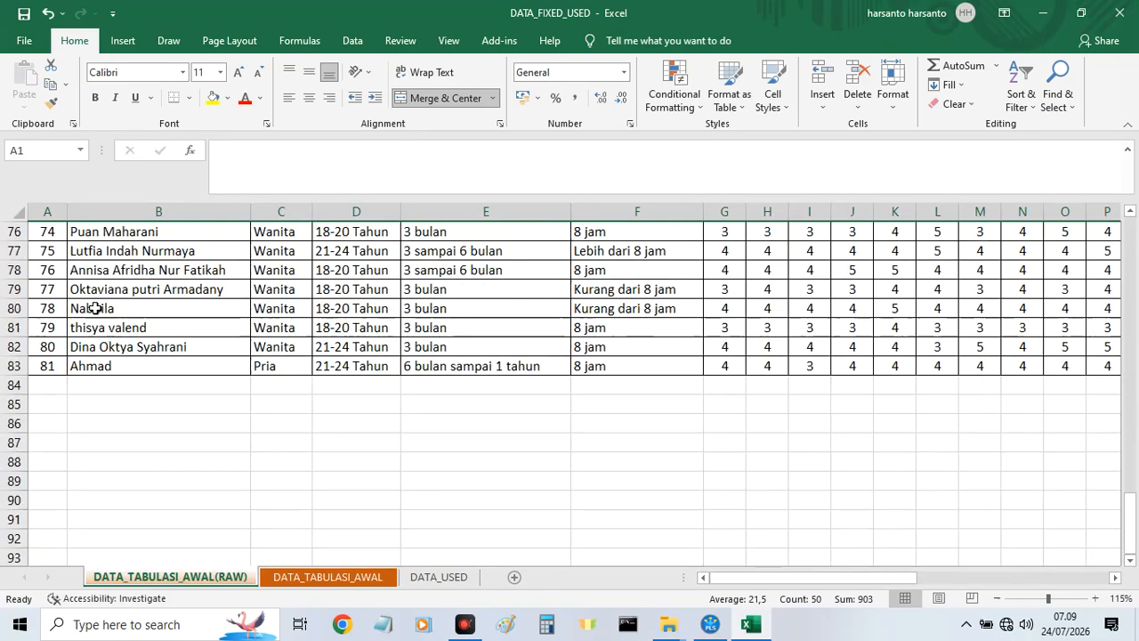
scroll(549, 444, "up", 20)
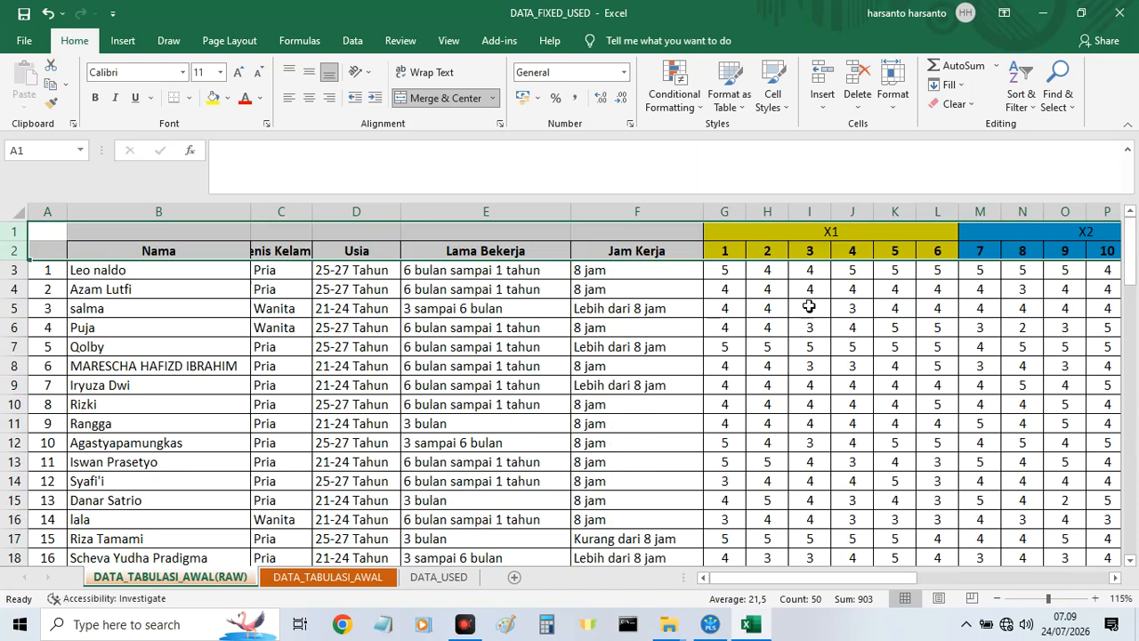
left_click_drag(854, 582, 886, 585)
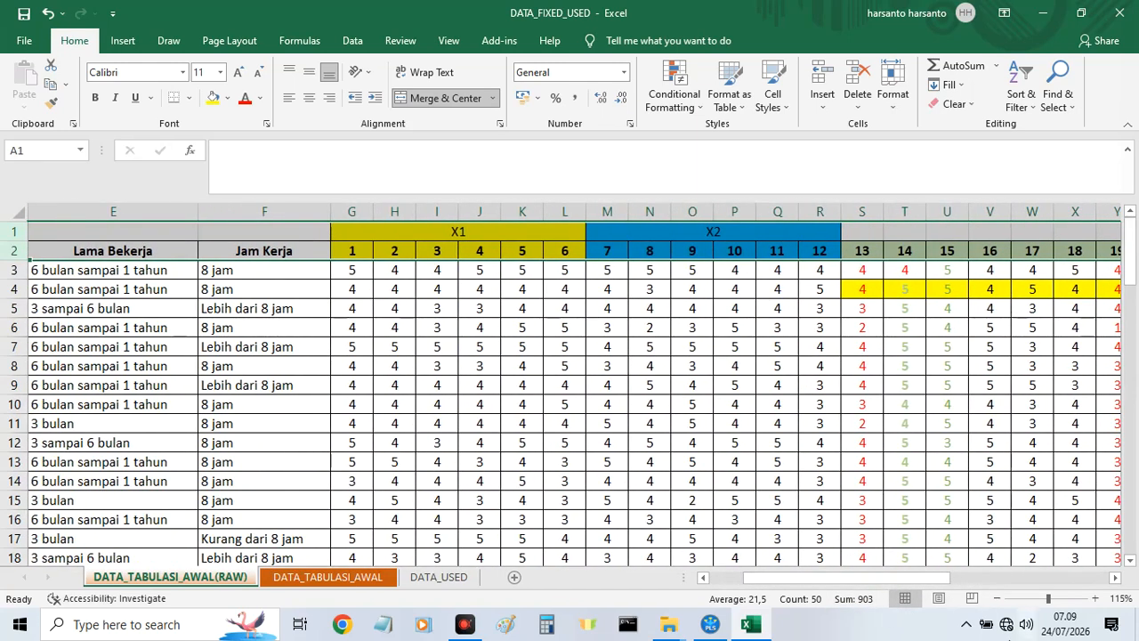
mouse_move(935, 580)
left_mouse_down()
mouse_move(1076, 580)
mouse_move(923, 584)
left_mouse_up()
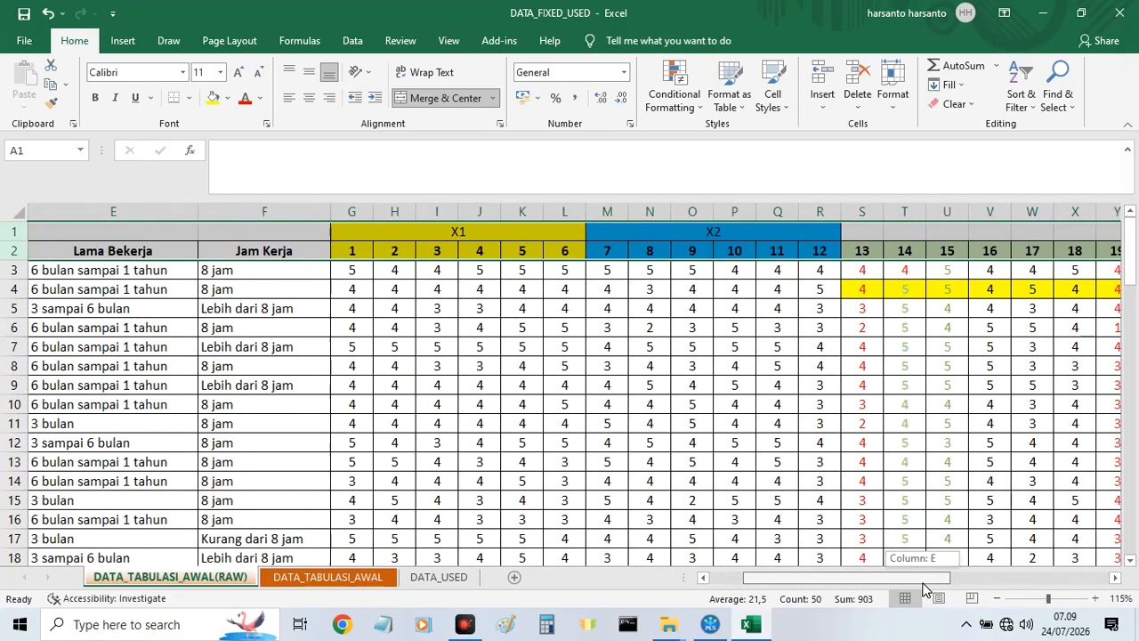
left_click(338, 579)
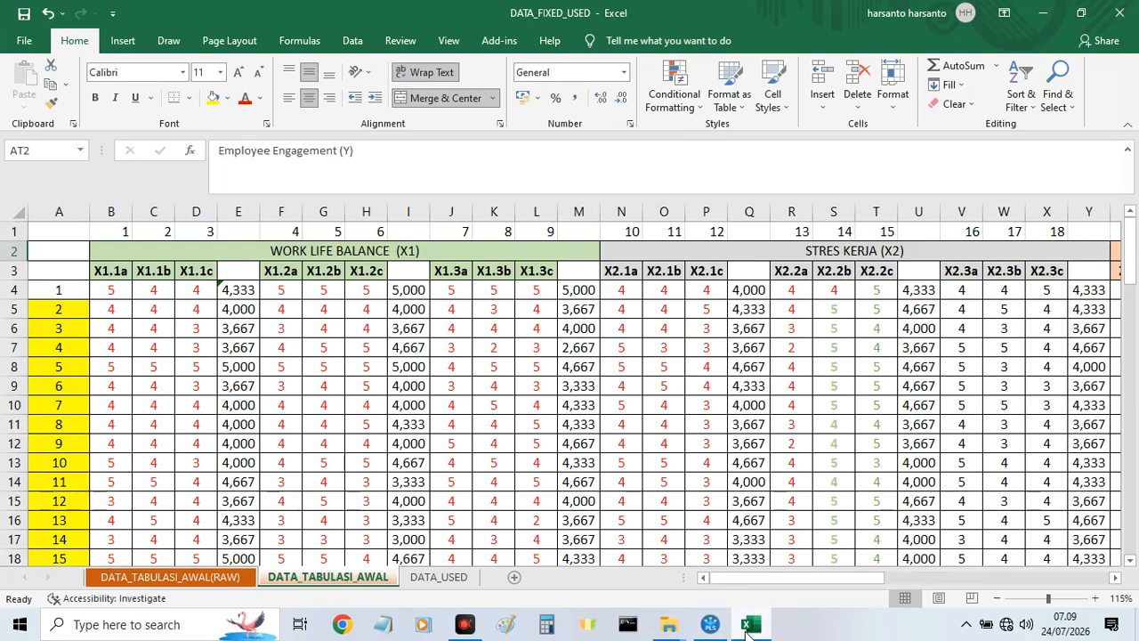
Switch to File Explorer and open the KERANGKA Word document whose name ends in PASCA_REVIEW.
mouse_move(666, 629)
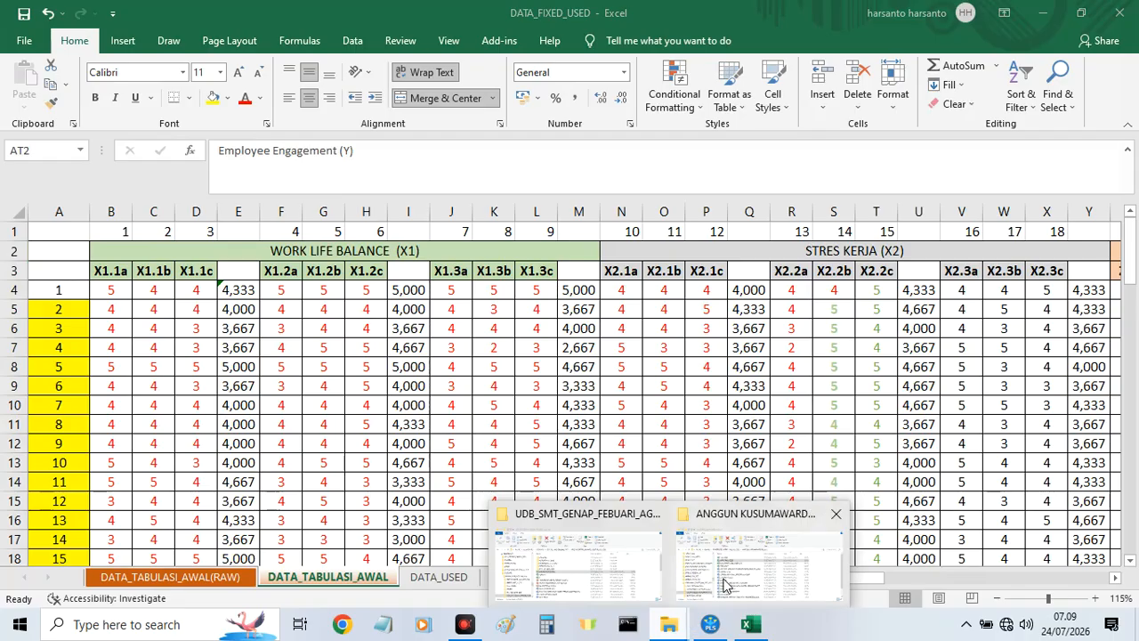
left_click(685, 511)
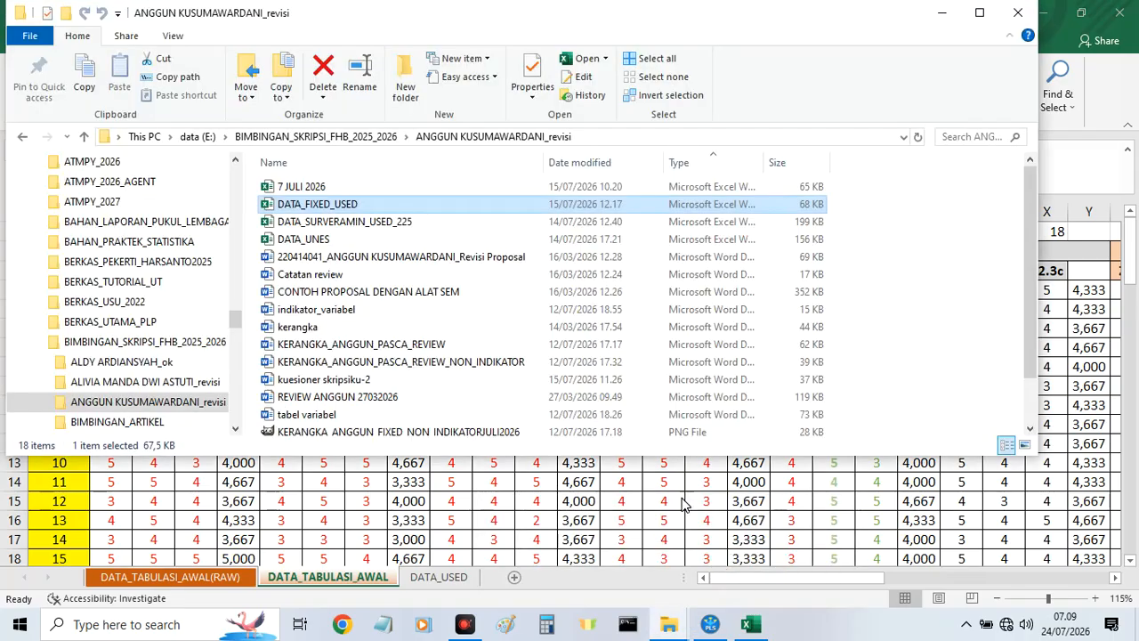
double_click(356, 346)
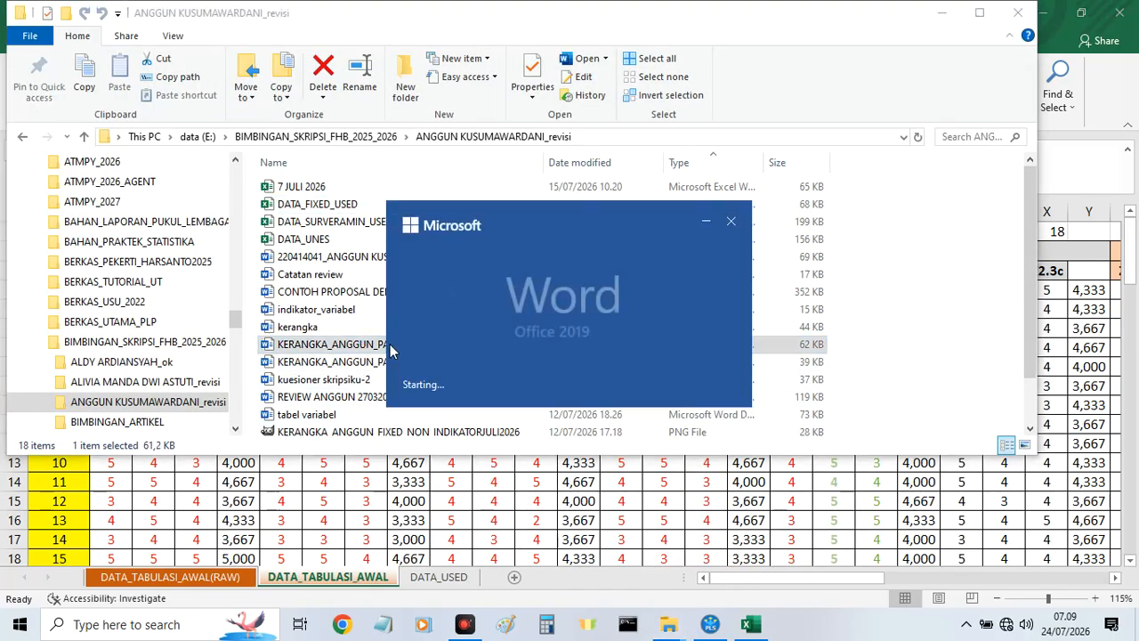
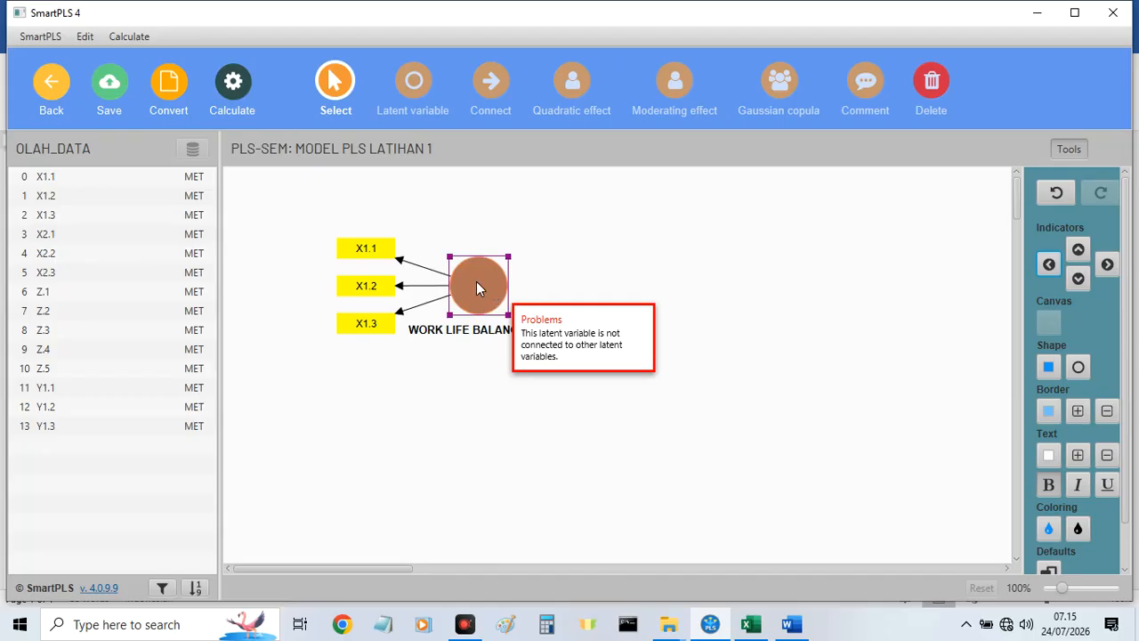
Move the WORK LIFE BALANCE (X1) construct to the canvas's upper-left area and add X2.1 to X2.3 below it as a new latent variable.
left_click_drag(491, 289, 403, 234)
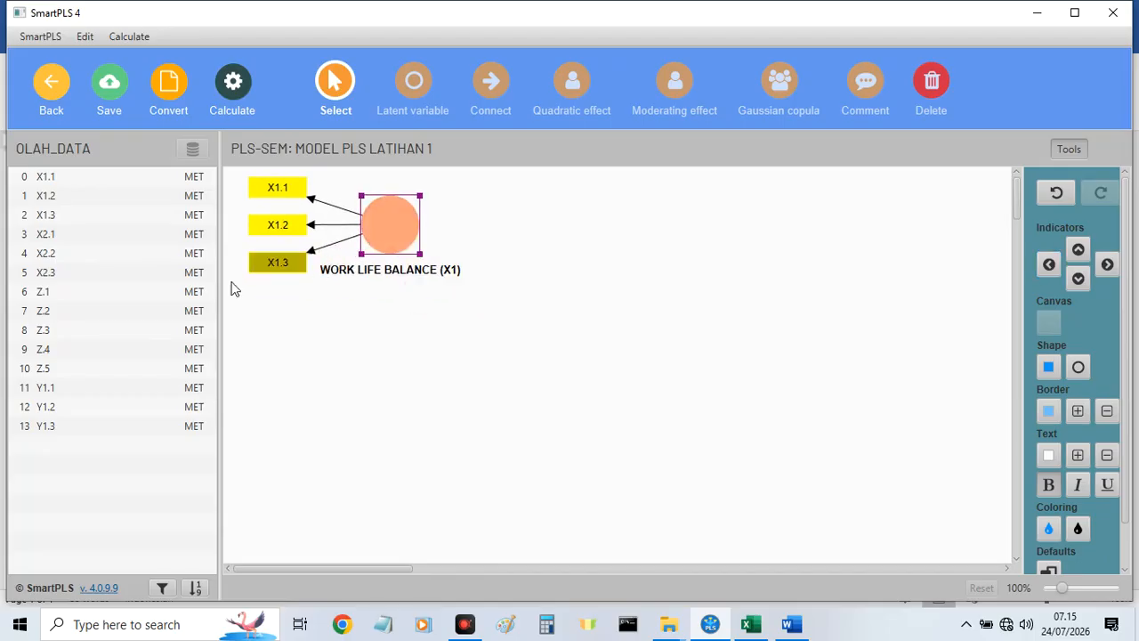
left_click(44, 237)
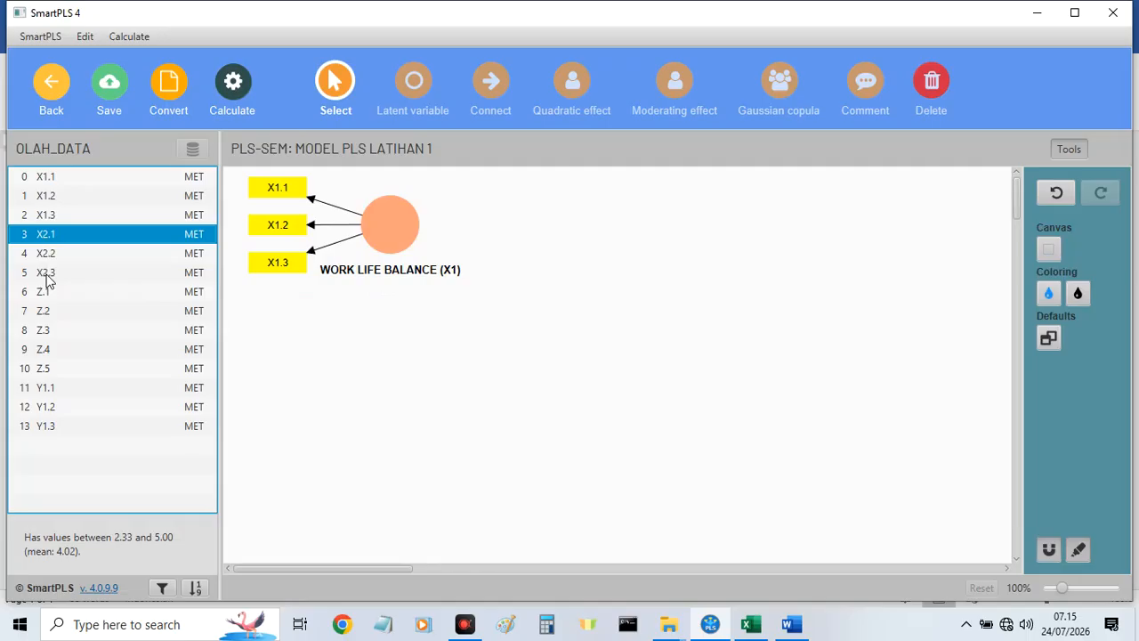
left_click(49, 280, "shift")
left_click_drag(46, 274, 491, 385)
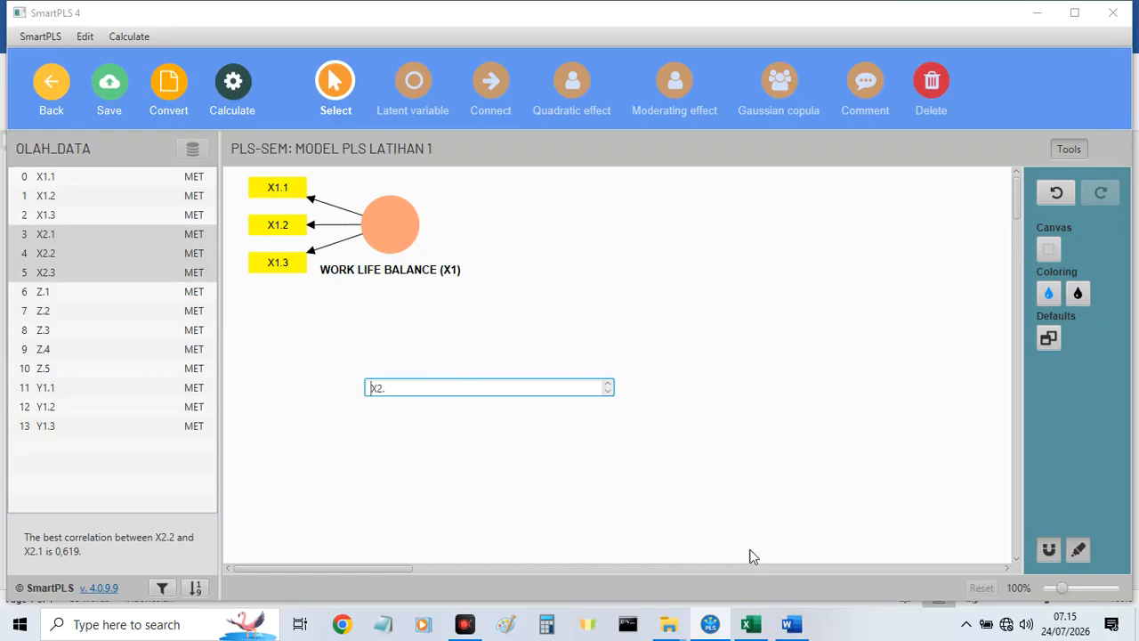
Check the second construct's name in the Word framework document, return to SmartPLS and name the new latent variable STRES KERJA (X2).
left_click(791, 625)
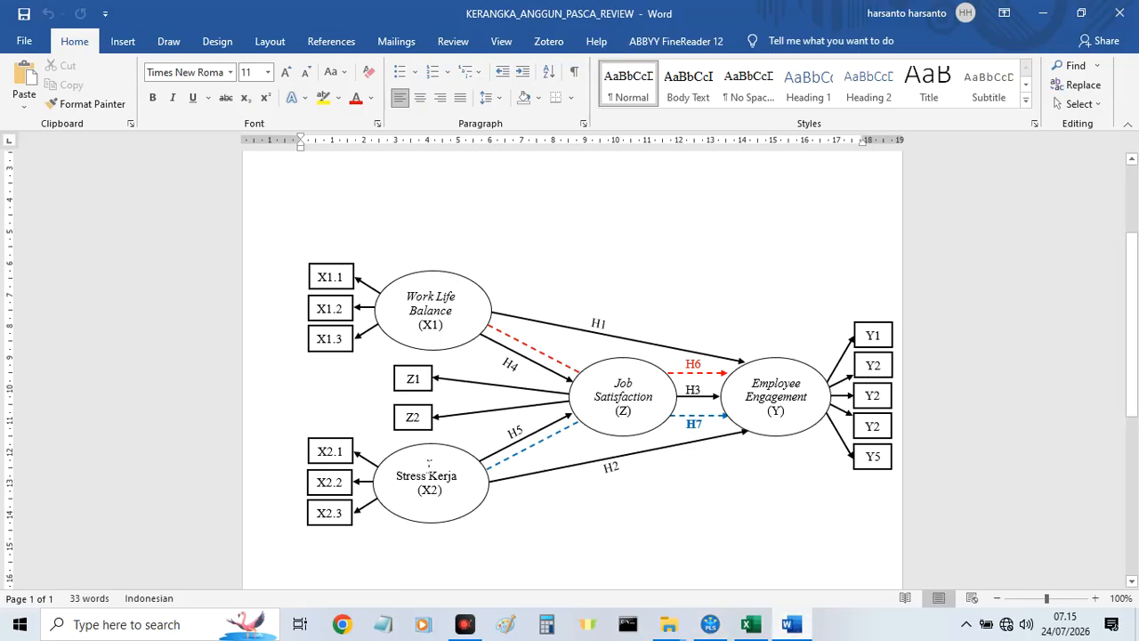
left_click(791, 625)
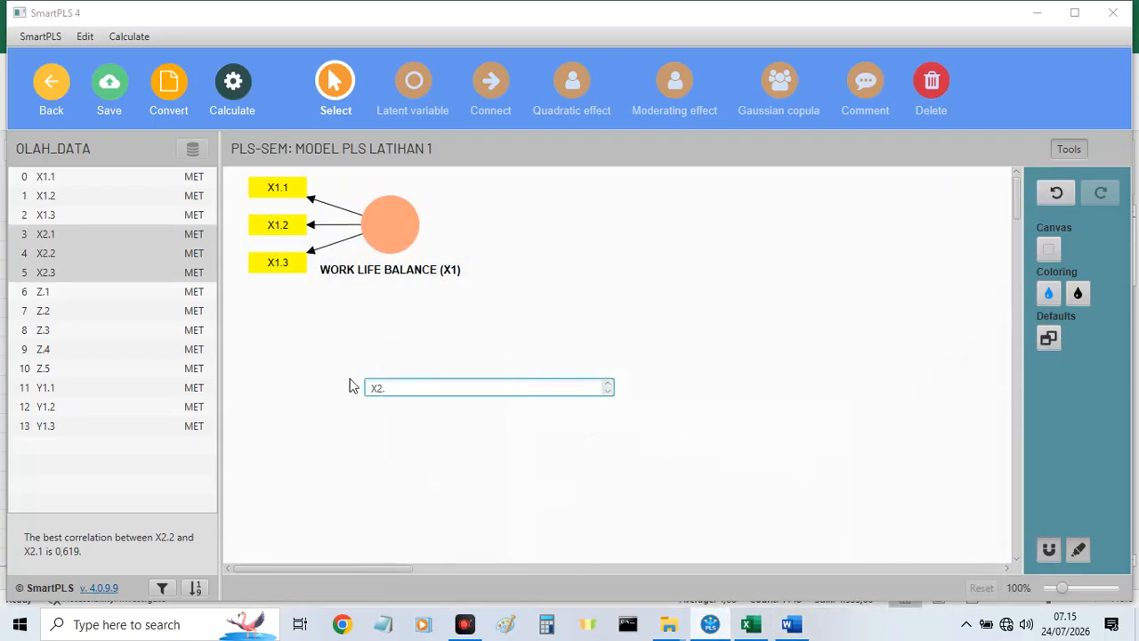
type("STRES KERJA (")
left_click(482, 388)
key("BackSpace")
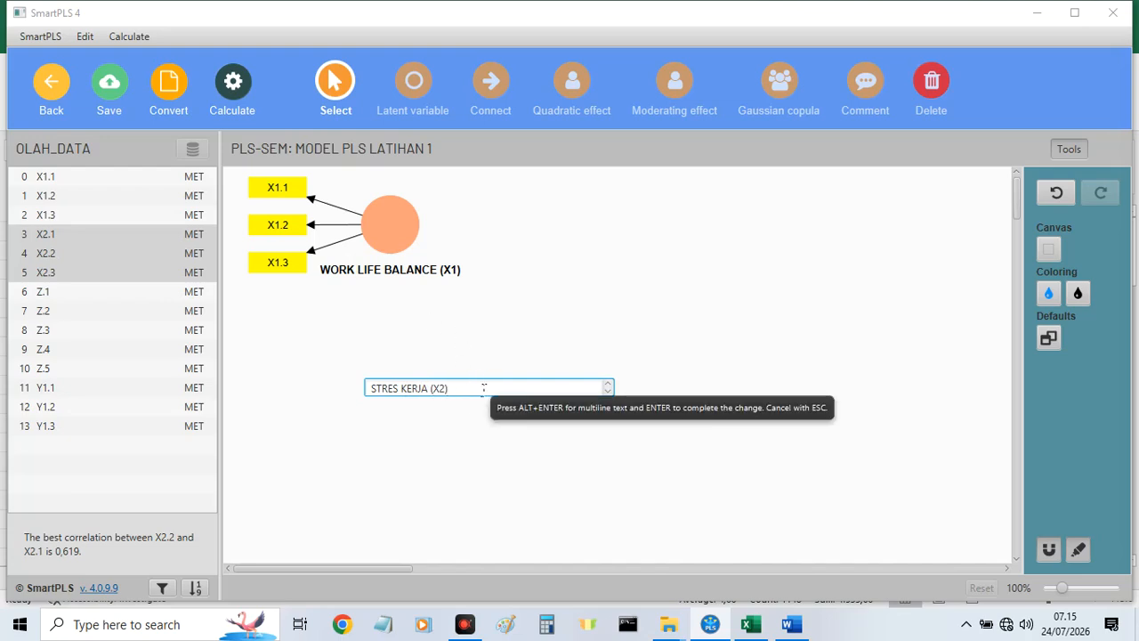
type(")")
key("Return")
Place the STRES KERJA (X2) indicators on its left side and move the construct directly below WORK LIFE BALANCE (X1).
left_click(483, 388)
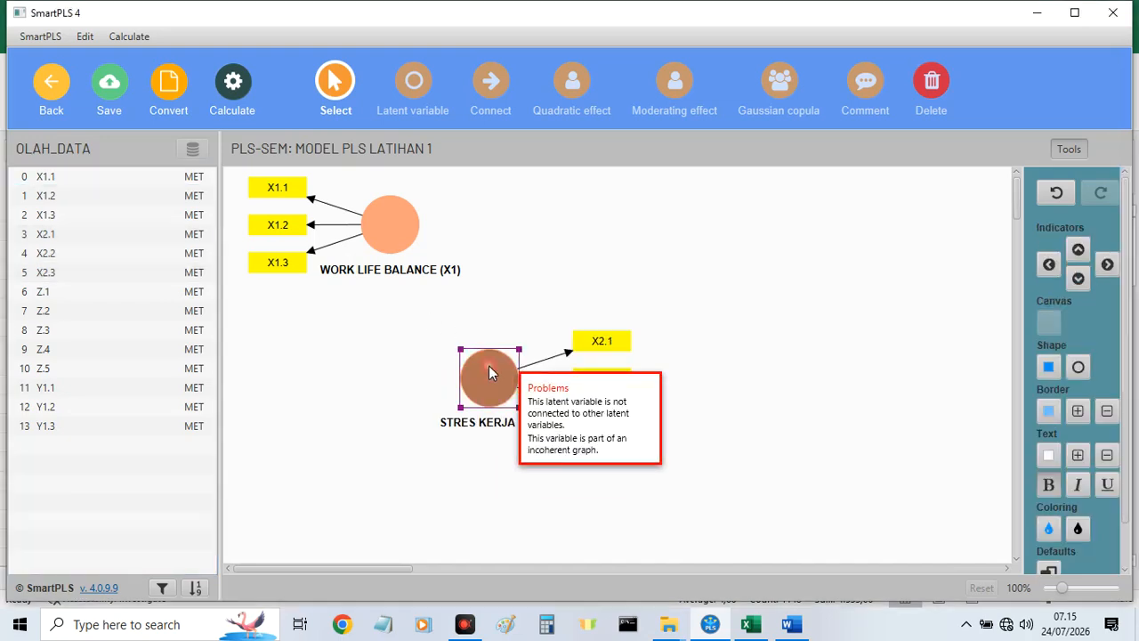
left_click(1048, 264)
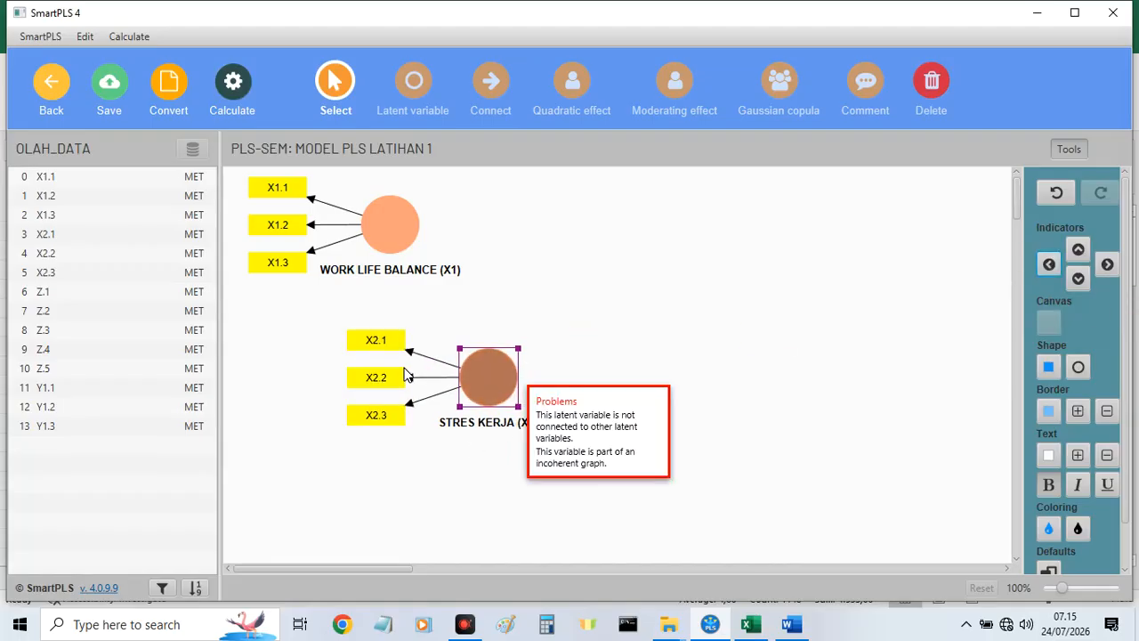
left_click_drag(491, 374, 377, 476)
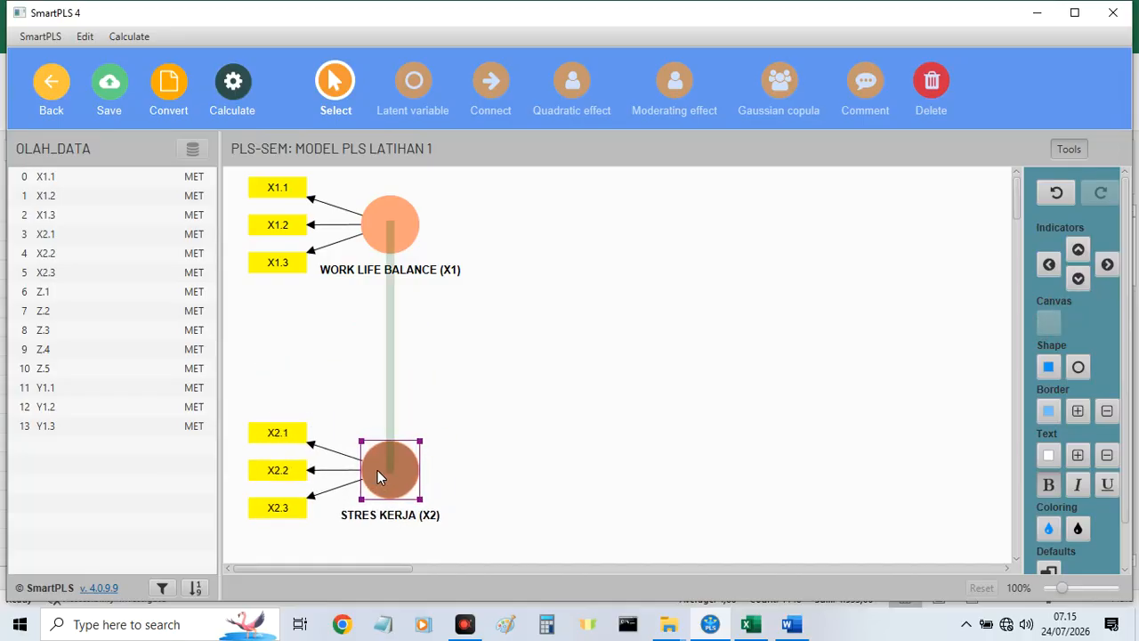
left_click(51, 290)
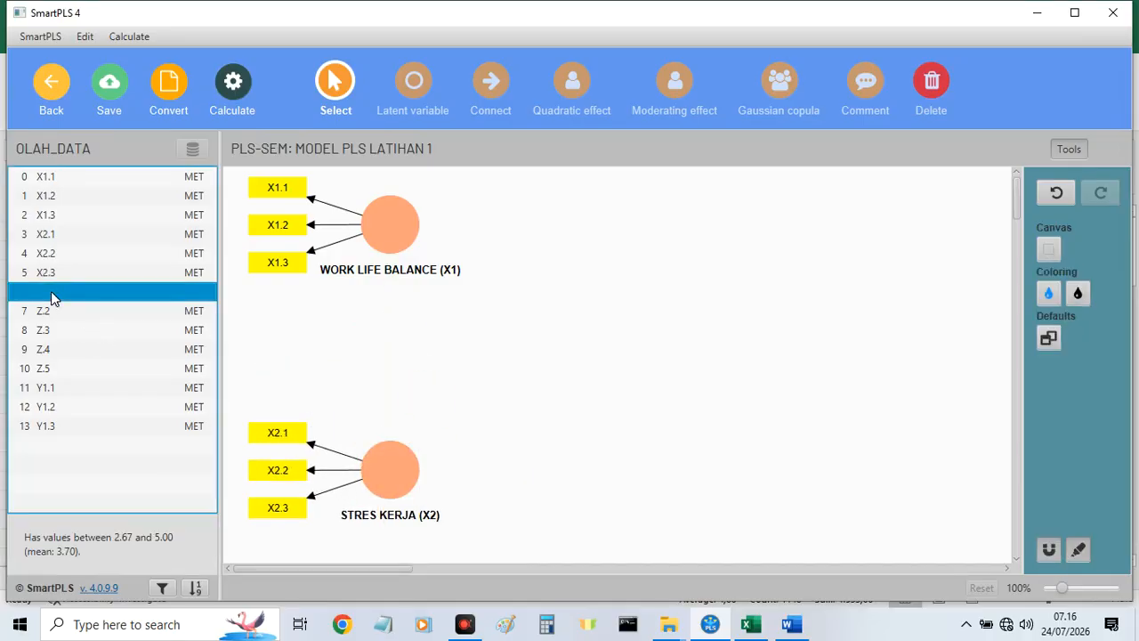
left_click(51, 348, "shift")
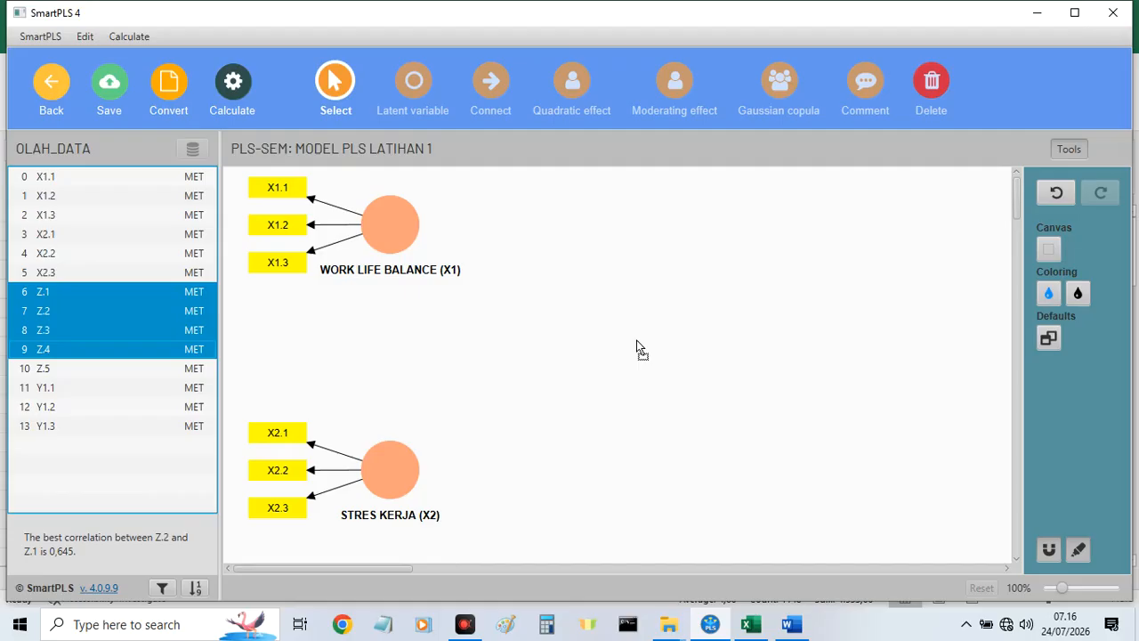
left_click_drag(637, 340, 637, 341)
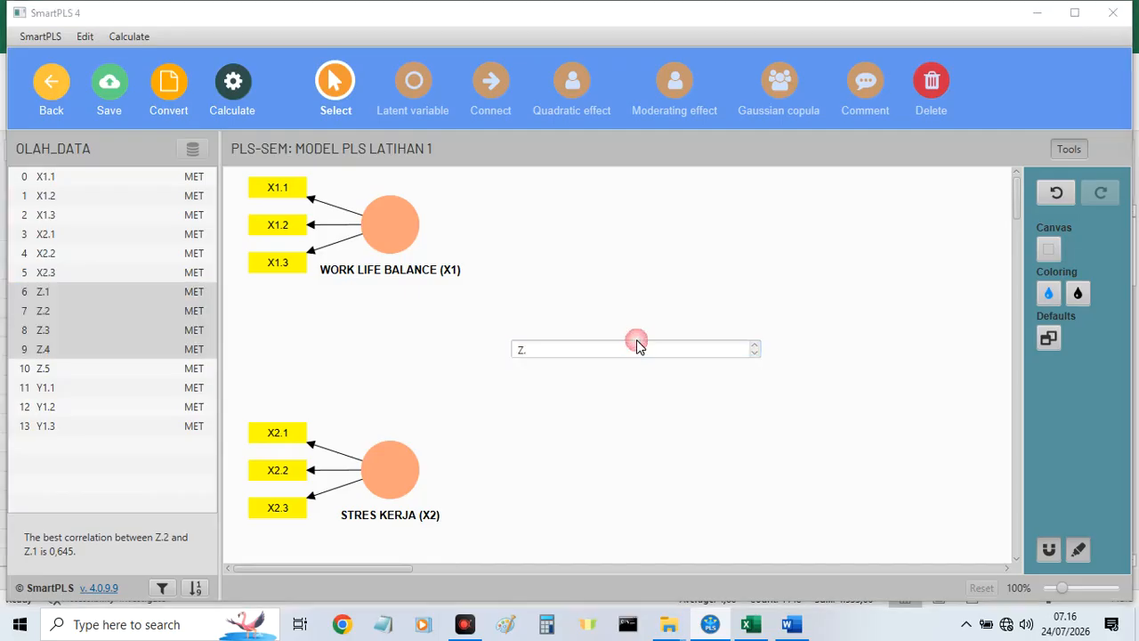
key("Escape")
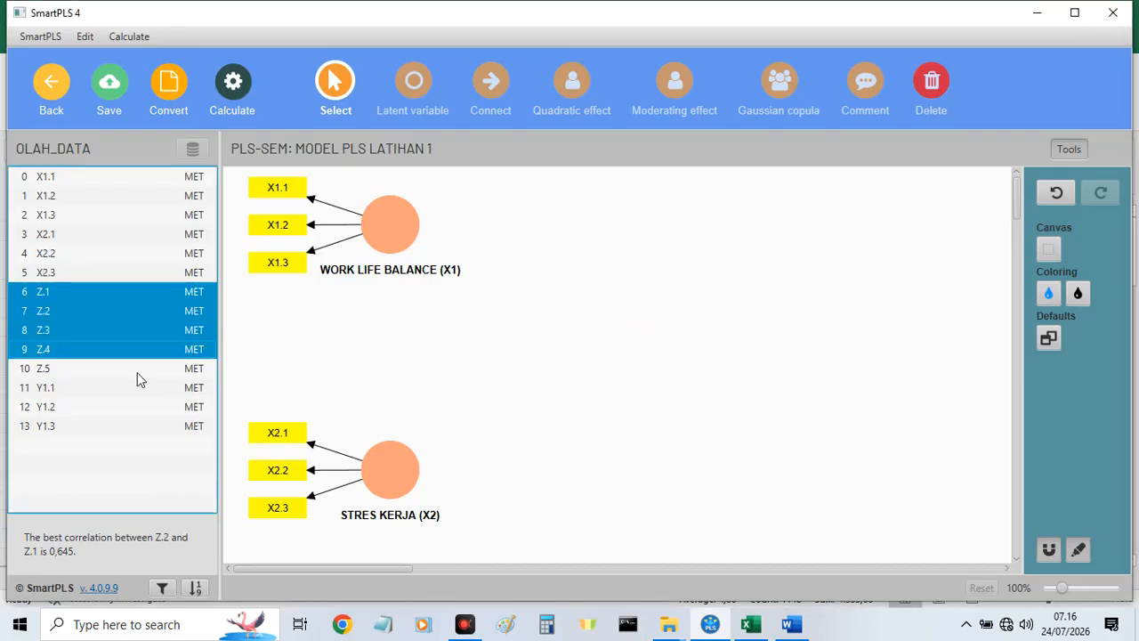
left_click(56, 367)
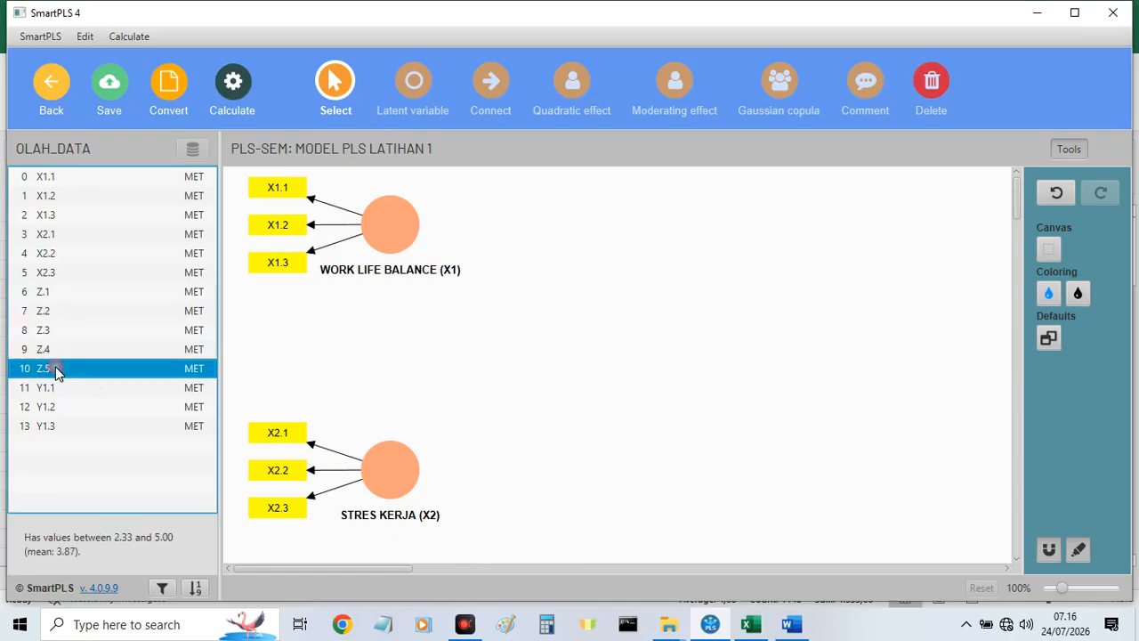
Add indicators Z.1 to Z.5 together as a new latent variable to the right of the X1 and X2 constructs.
left_click(55, 286)
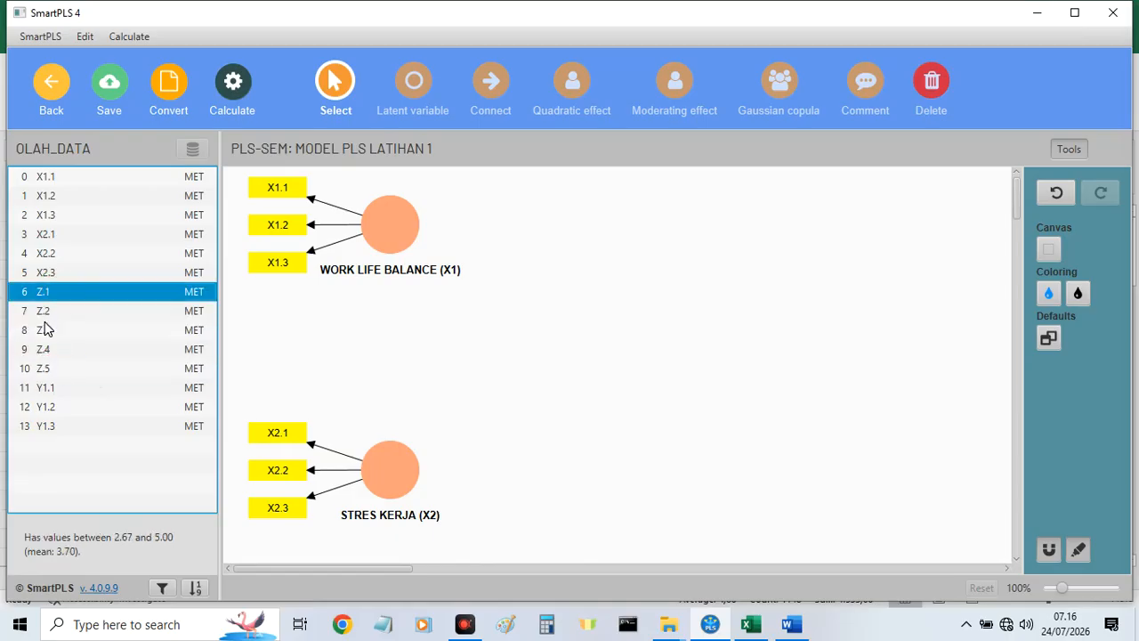
left_click(47, 372, "shift")
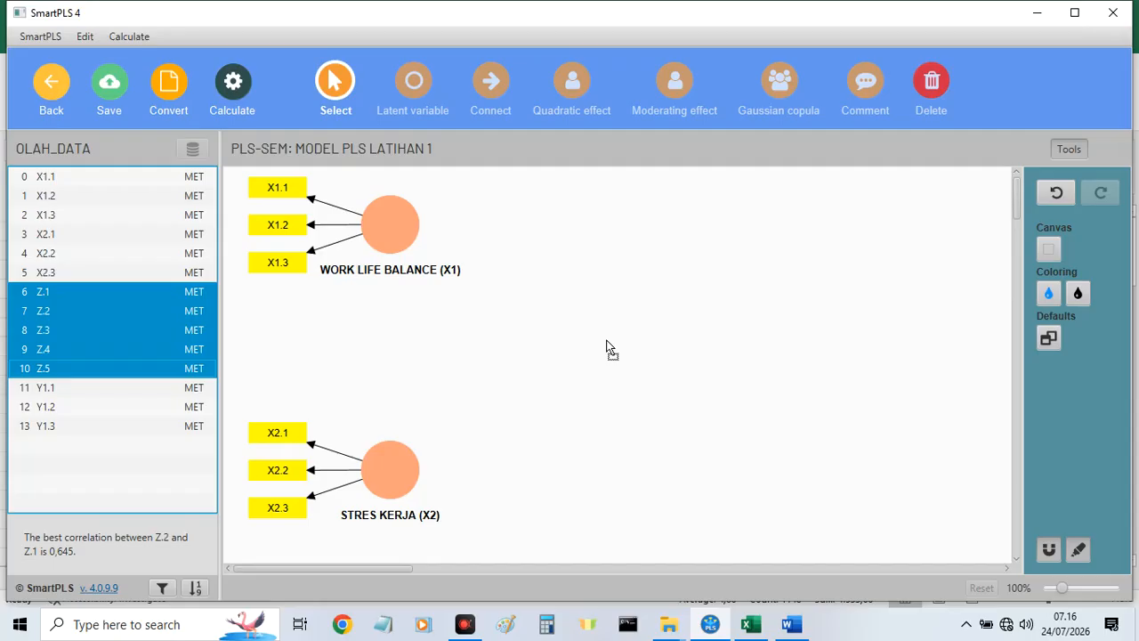
left_click_drag(606, 340, 606, 340)
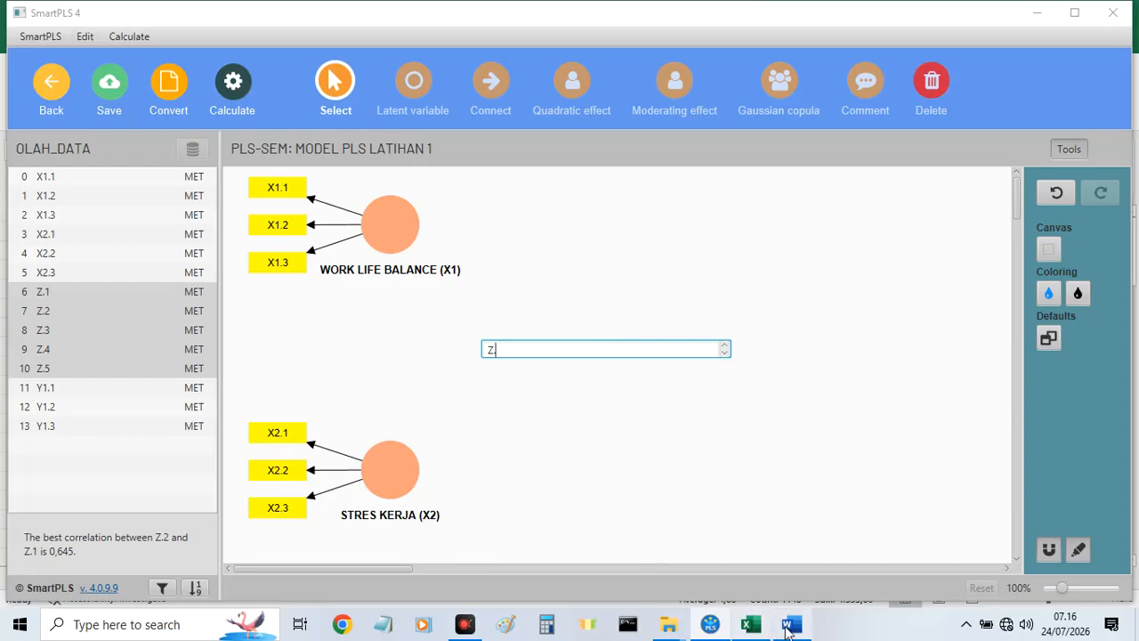
Compare the Word framework's Z and Y indicators with the DATA_USED and DATA_TABULASI_AWAL sheets in Excel, and return to SmartPLS.
left_click(750, 623)
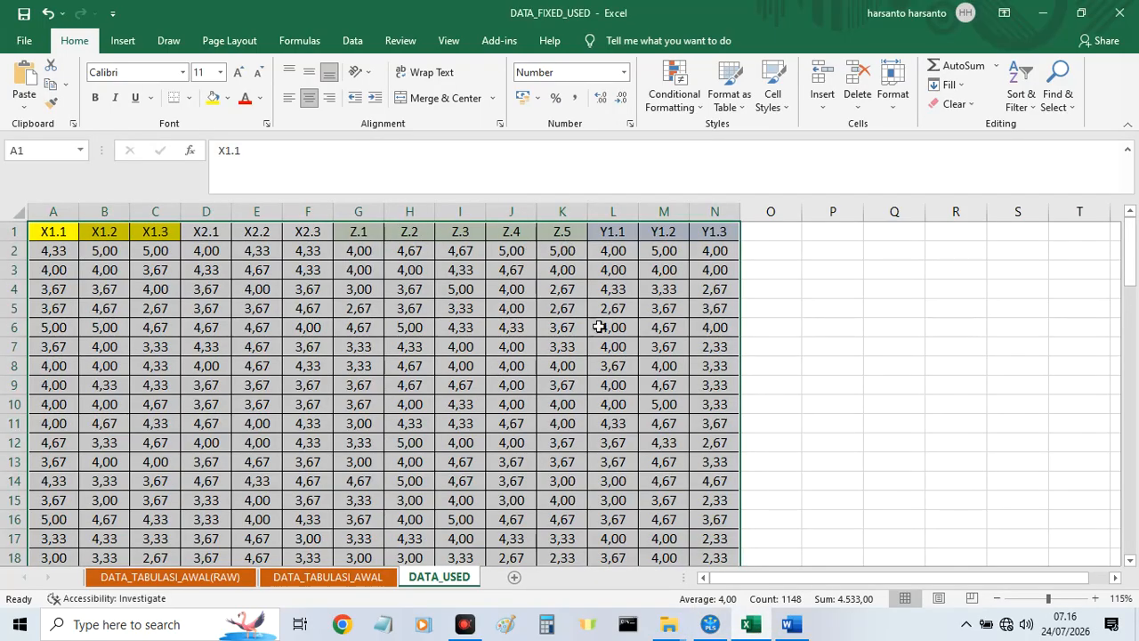
left_click(791, 624)
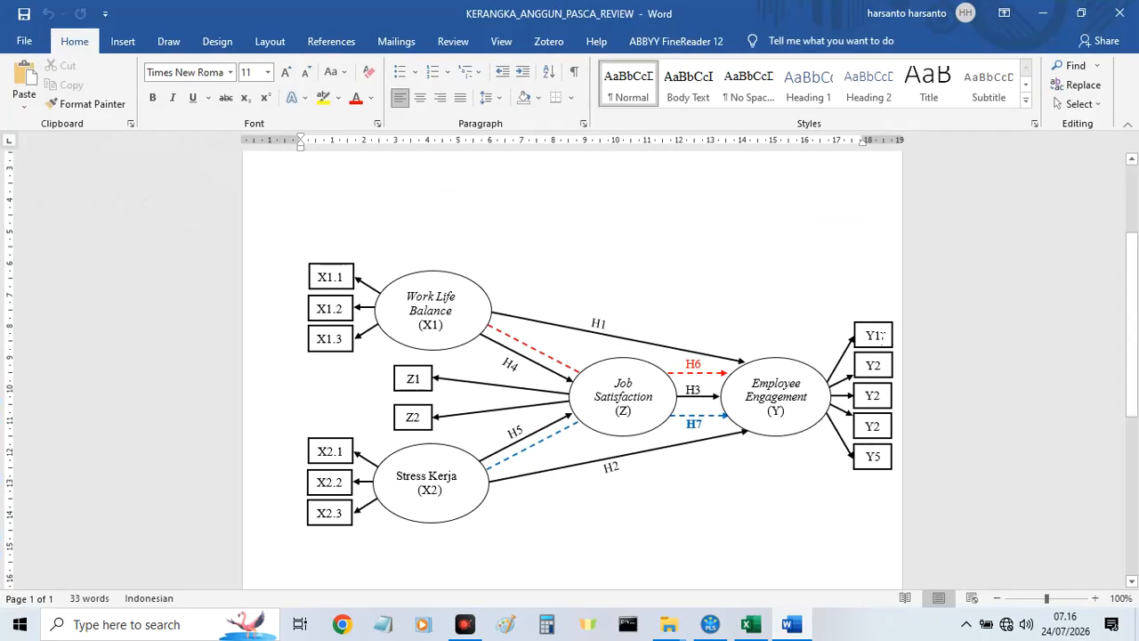
left_click(750, 624)
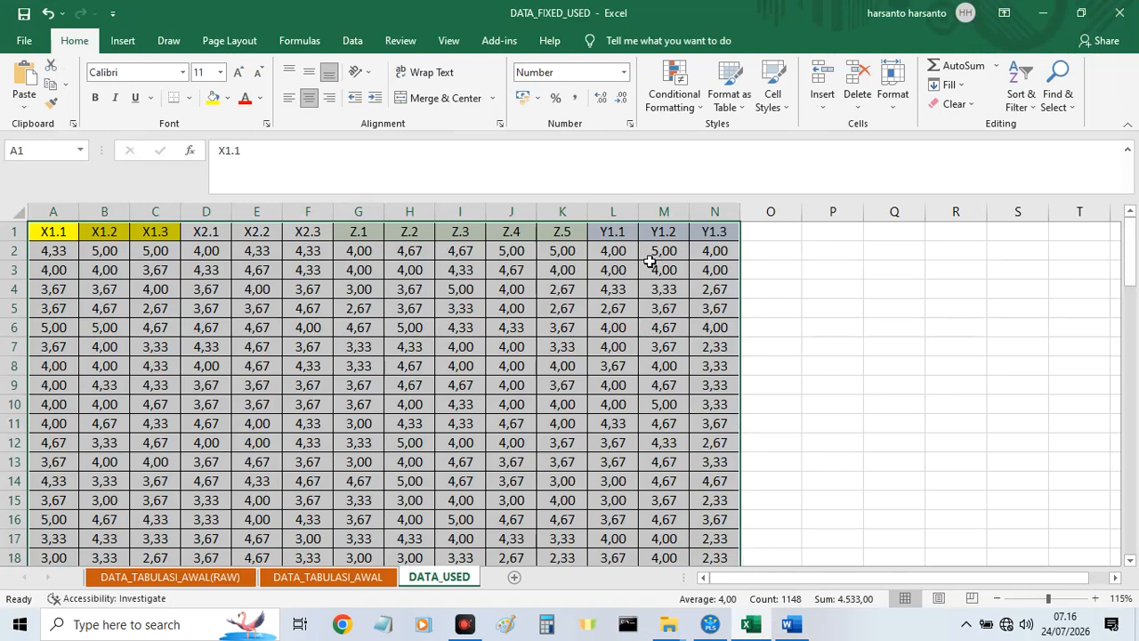
left_click(372, 578)
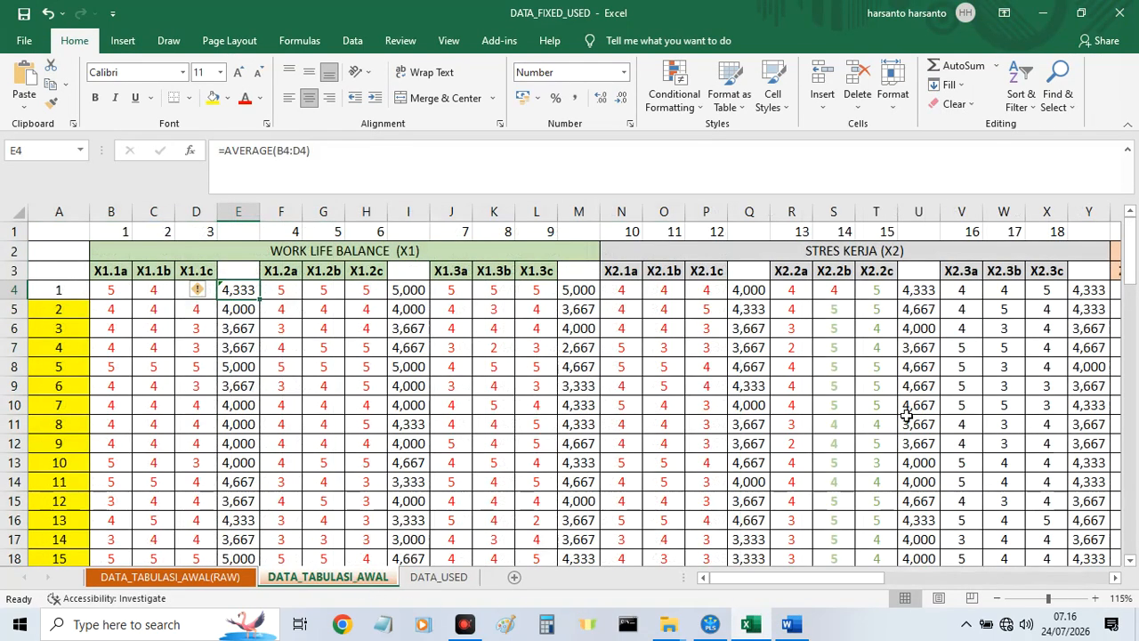
left_click_drag(858, 582, 1100, 584)
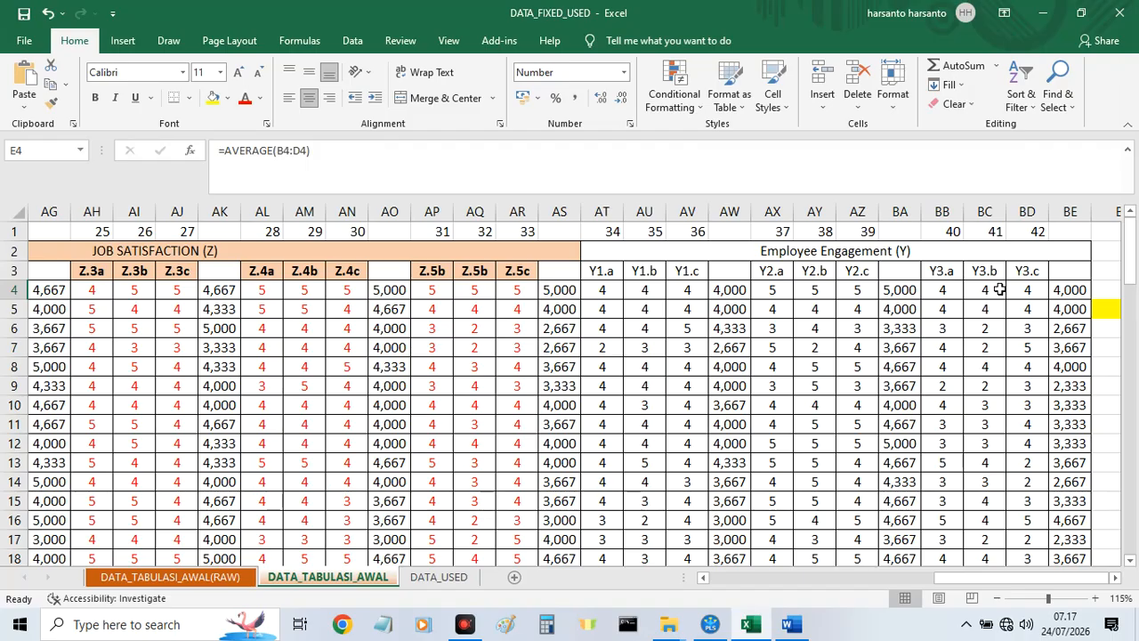
left_click_drag(991, 578, 934, 585)
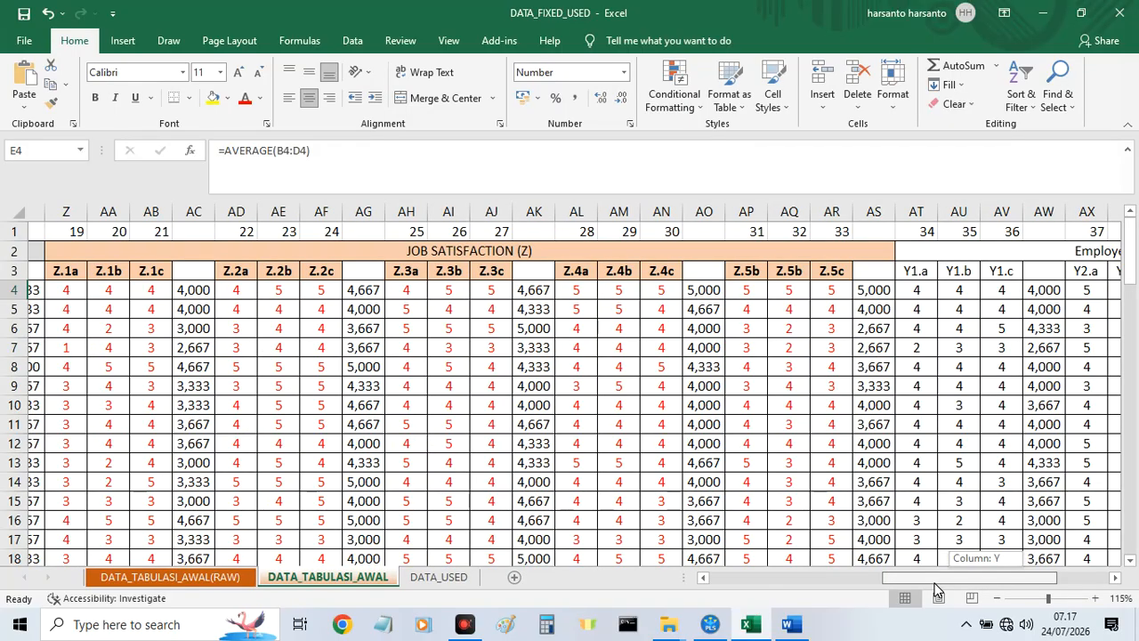
left_click_drag(934, 590, 934, 589)
mouse_move(749, 623)
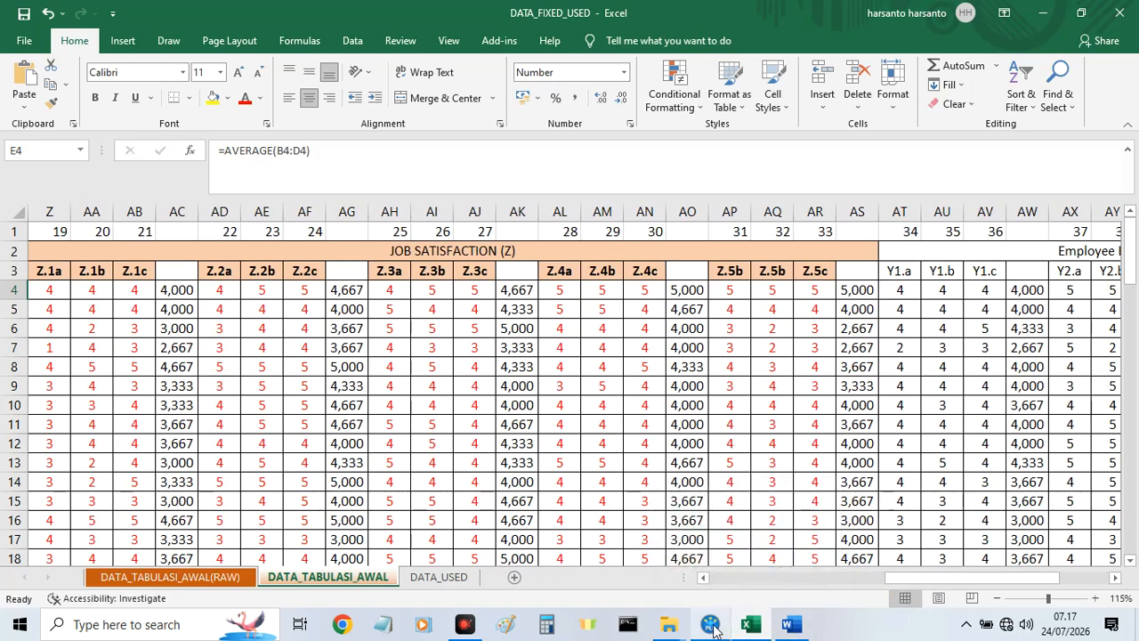
mouse_move(685, 633)
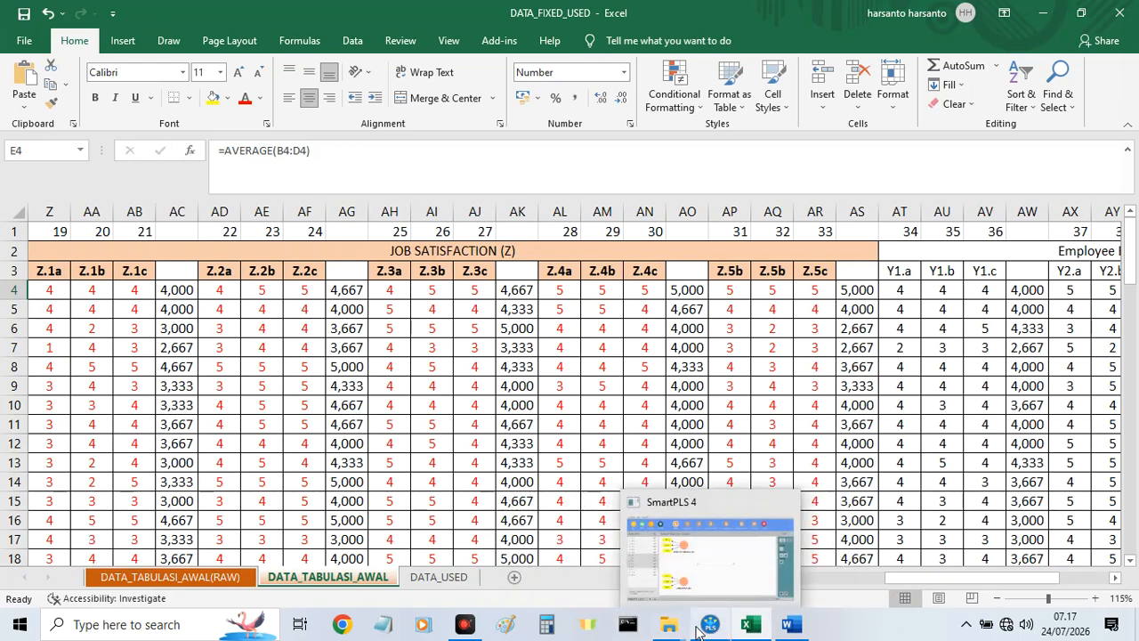
left_click(729, 554)
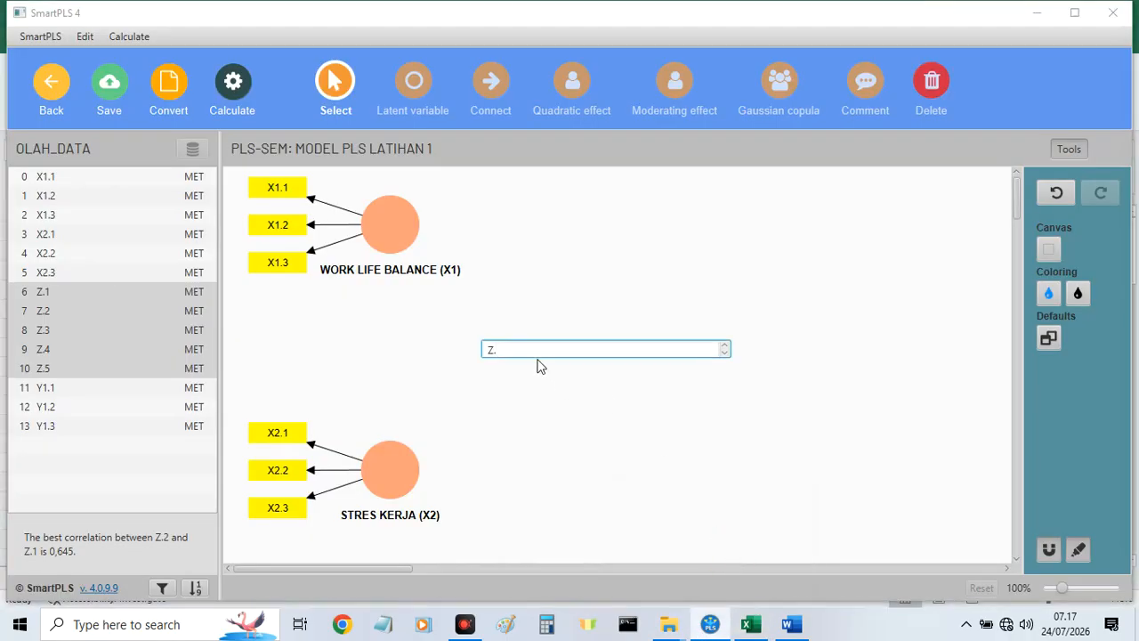
Name the new Z latent variable JOB SATISFACTION (Z), checking the spelling against the Word framework document.
type("jpg")
key("BackSpace")
key("BackSpace")
key("BackSpace")
type("JOB SATIS")
left_click(790, 624)
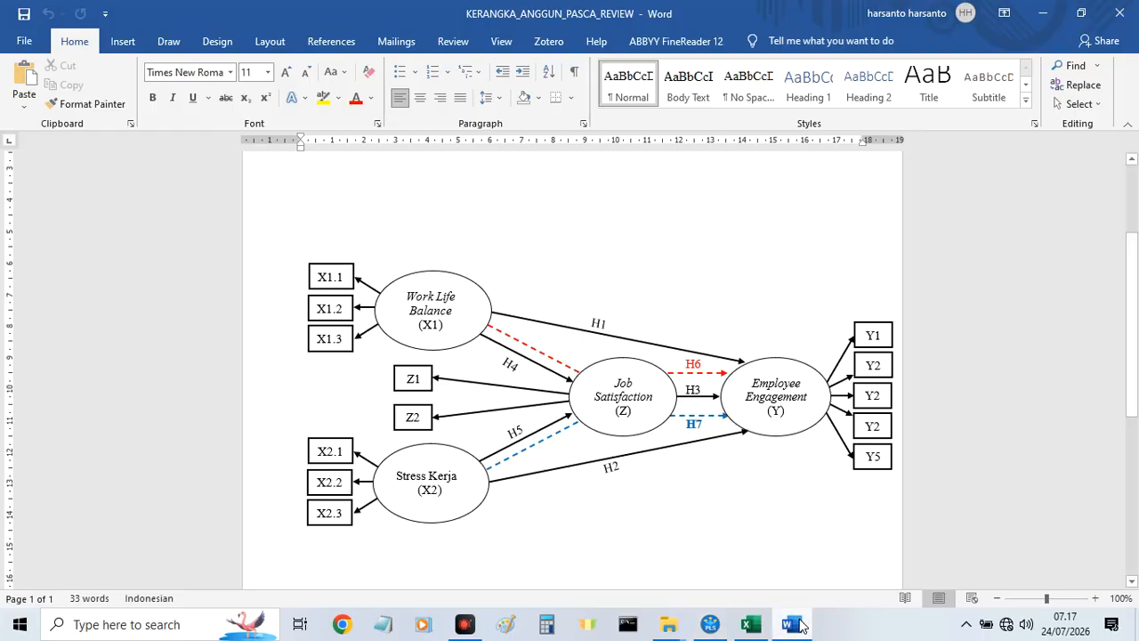
left_click(710, 625)
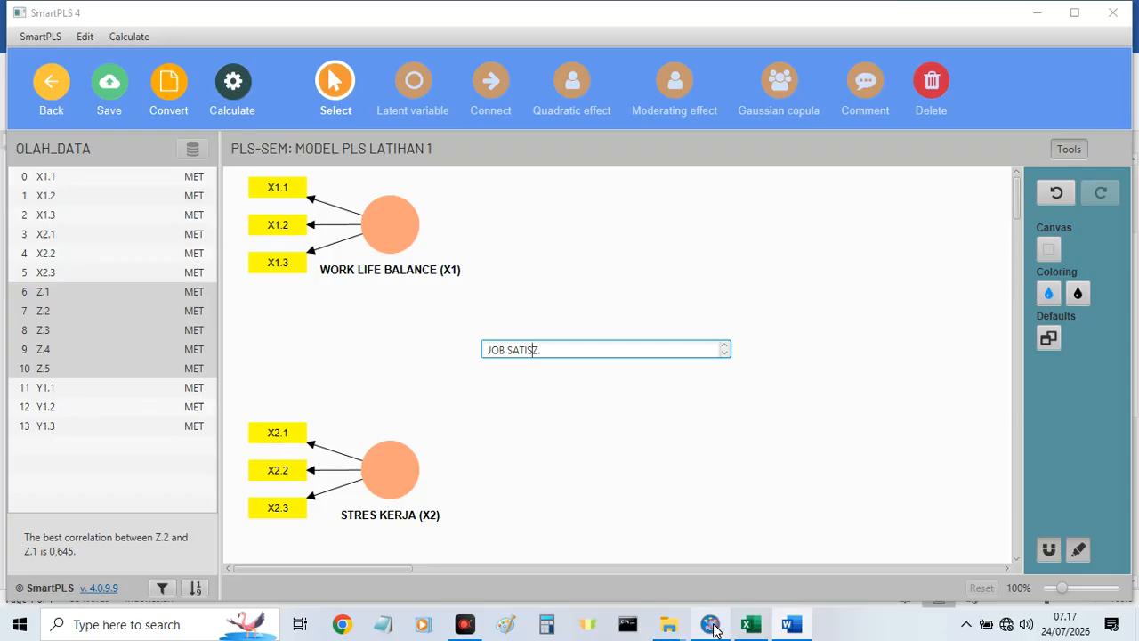
type("FA")
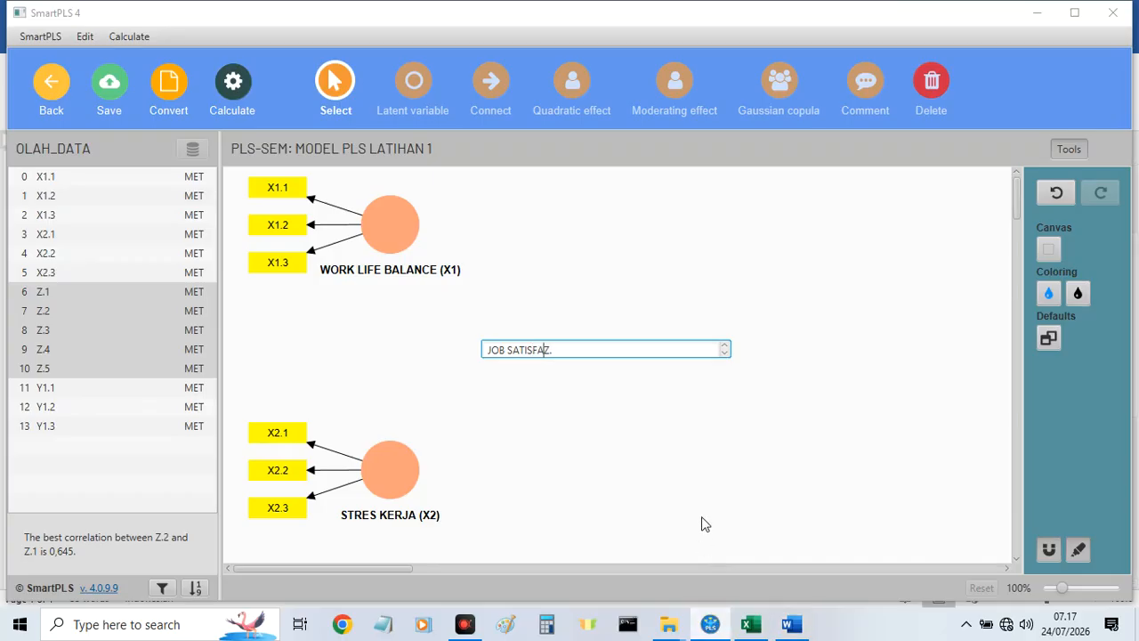
type("CTION (")
key("End")
key("BackSpace")
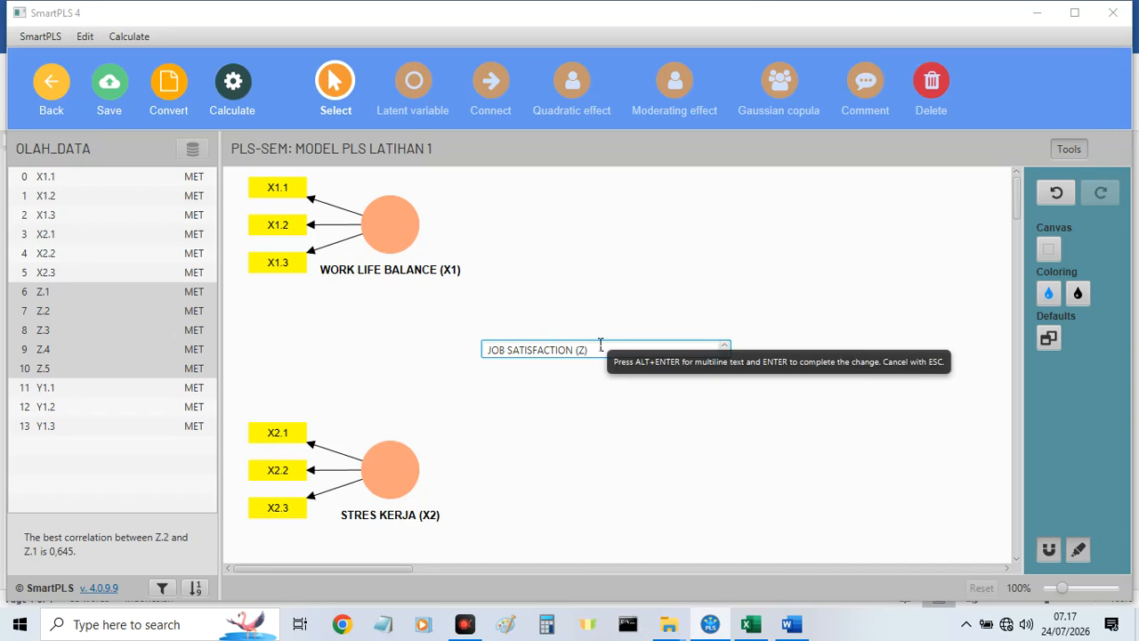
key("Return")
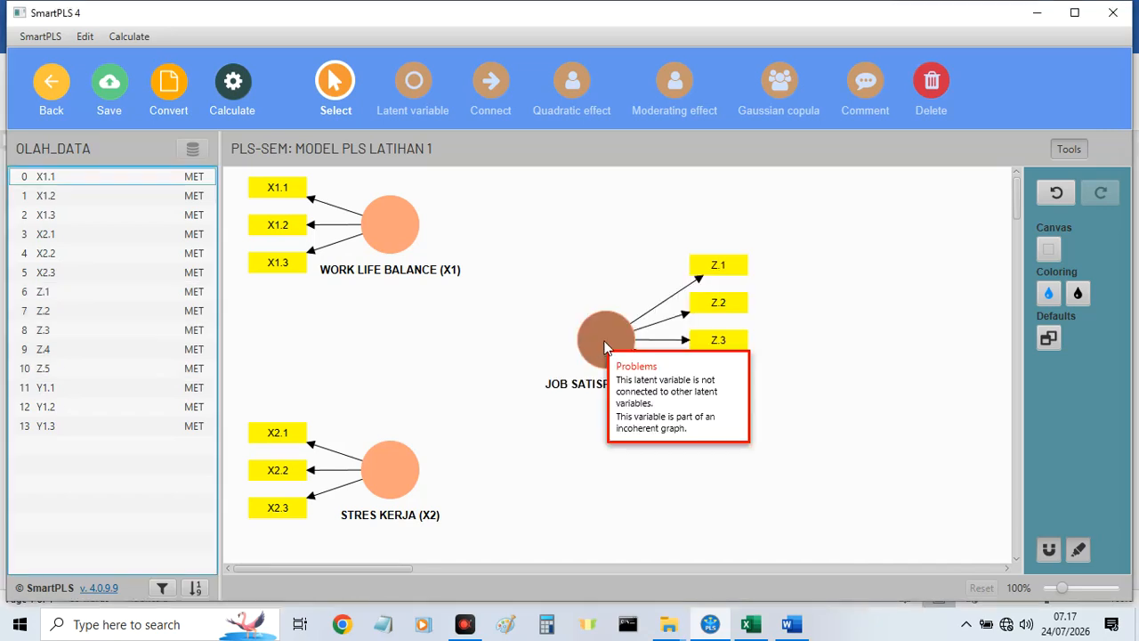
Place the JOB SATISFACTION (Z) indicators in a row above the construct and shift the construct slightly up and to the right.
left_click(605, 346)
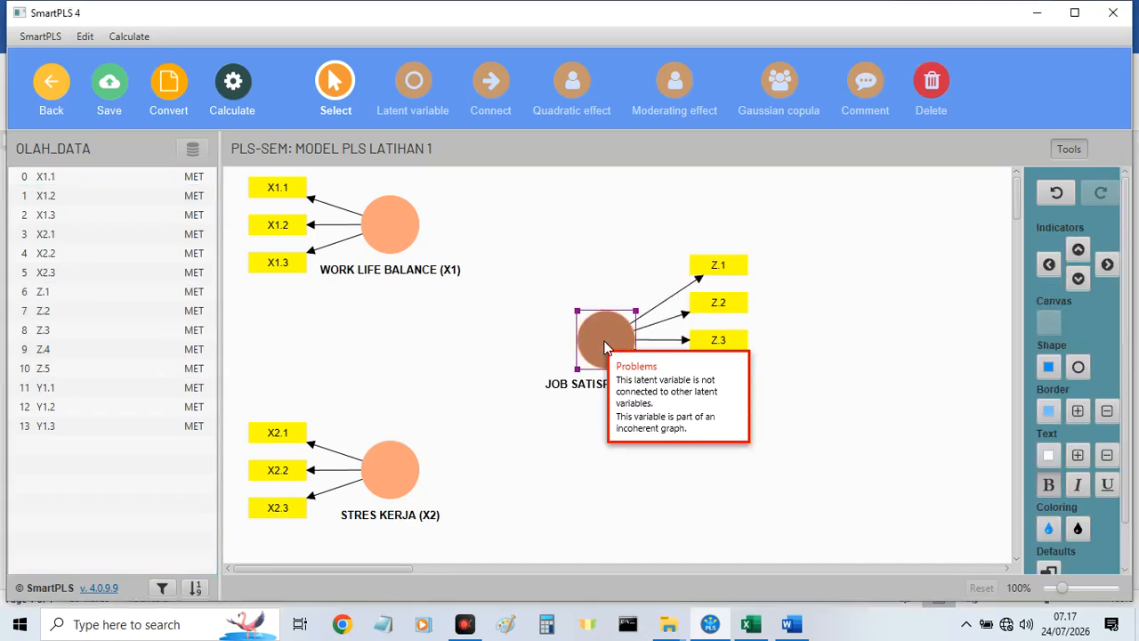
left_click(1078, 252)
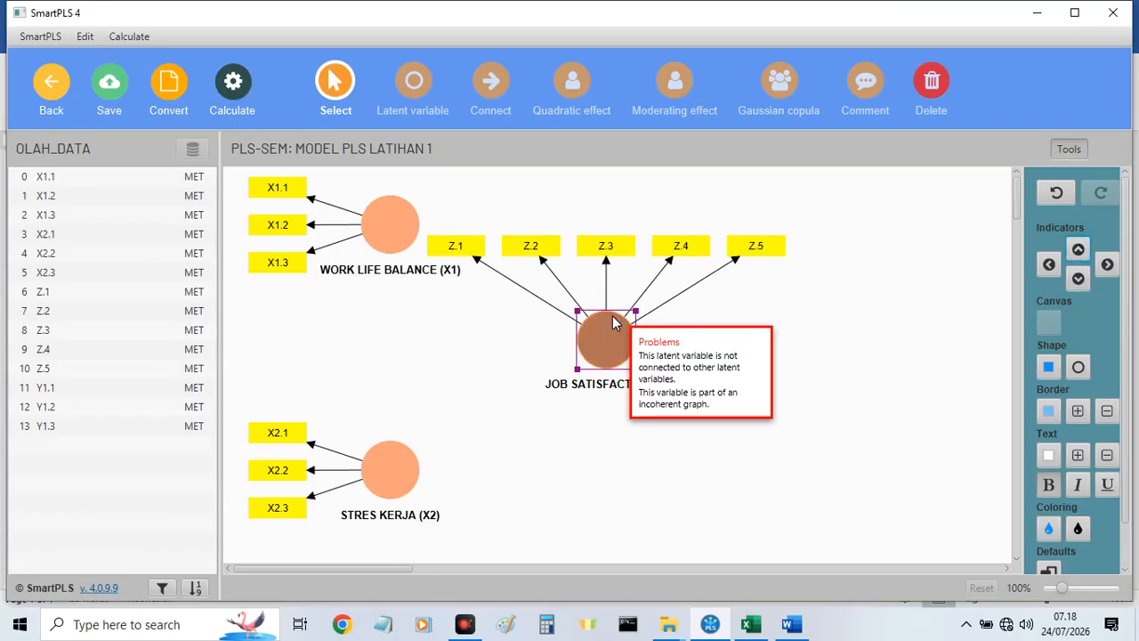
left_click_drag(612, 322, 646, 288)
Lower the WORK LIFE BALANCE (X1) construct and space JOB SATISFACTION (Z) farther below its indicator row, at a height between X1 and X2.
left_click_drag(398, 239, 408, 300)
left_click_drag(647, 302, 662, 367)
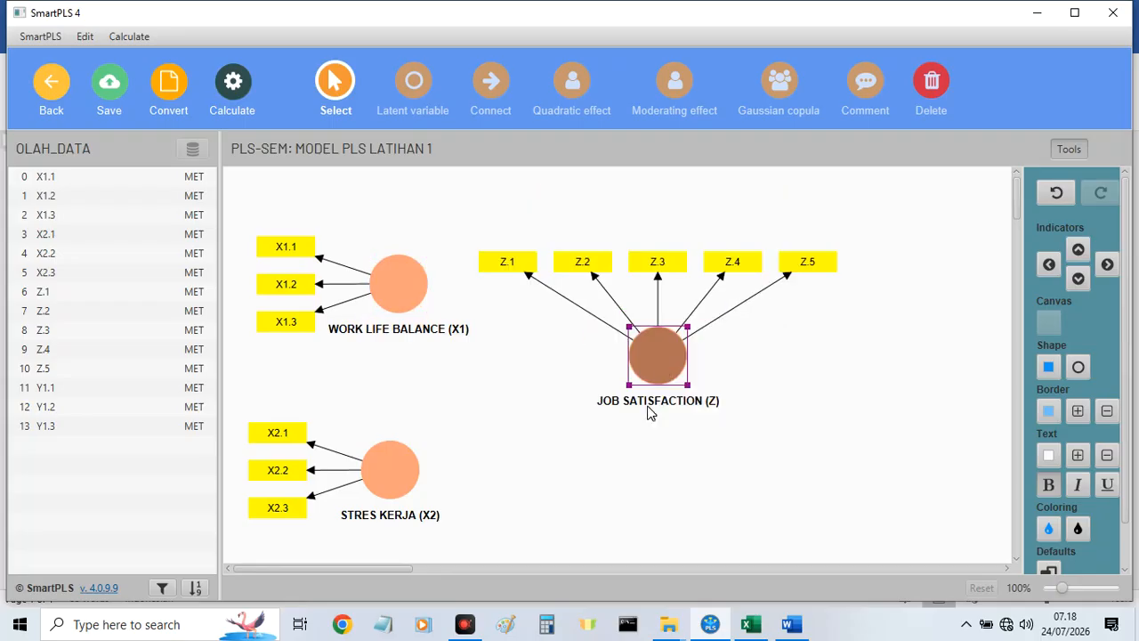
left_click_drag(649, 411, 656, 407)
left_click_drag(486, 267, 786, 213)
left_click(637, 400)
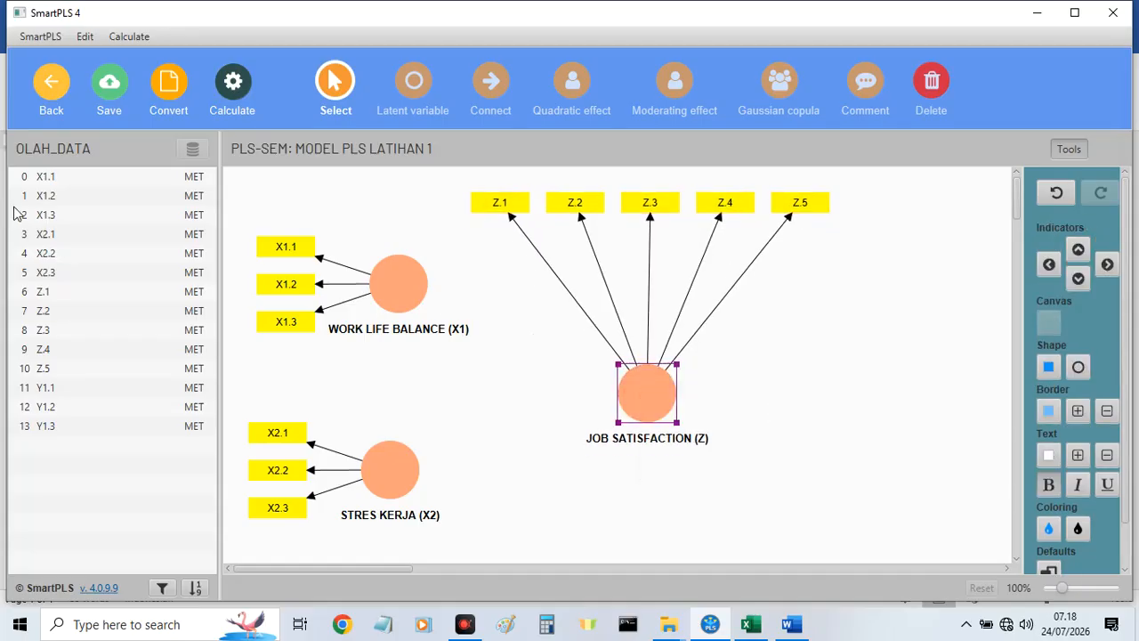
Create a latent variable from indicators Y1.1 to Y1.3 on the canvas to the right of JOB SATISFACTION (Z).
left_click(44, 389)
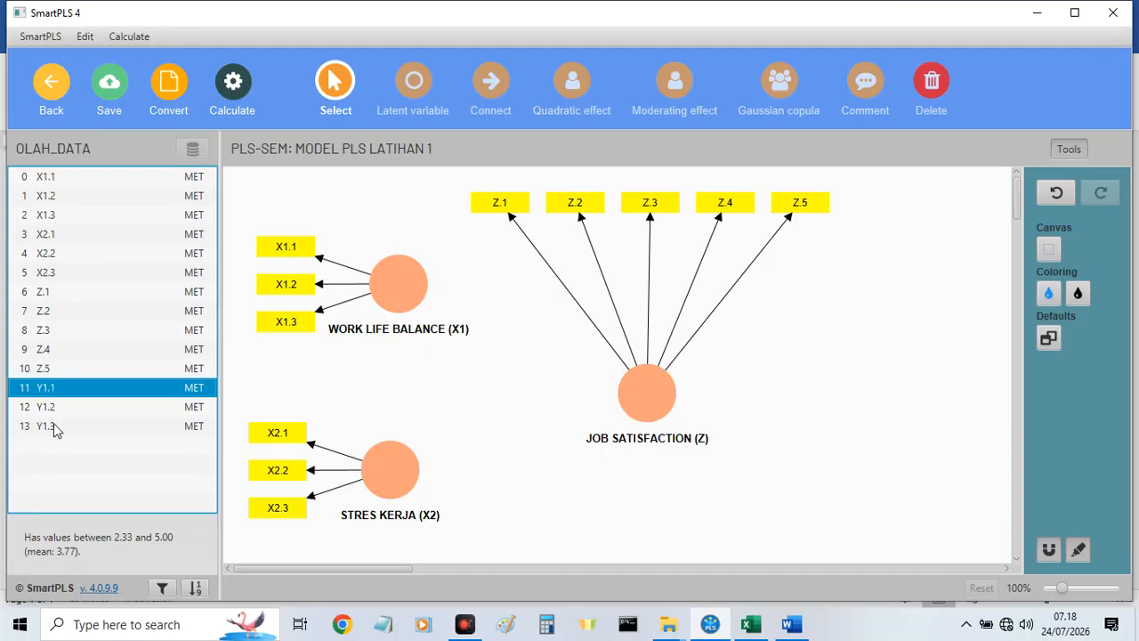
left_click(53, 425, "shift")
left_click_drag(54, 425, 879, 375)
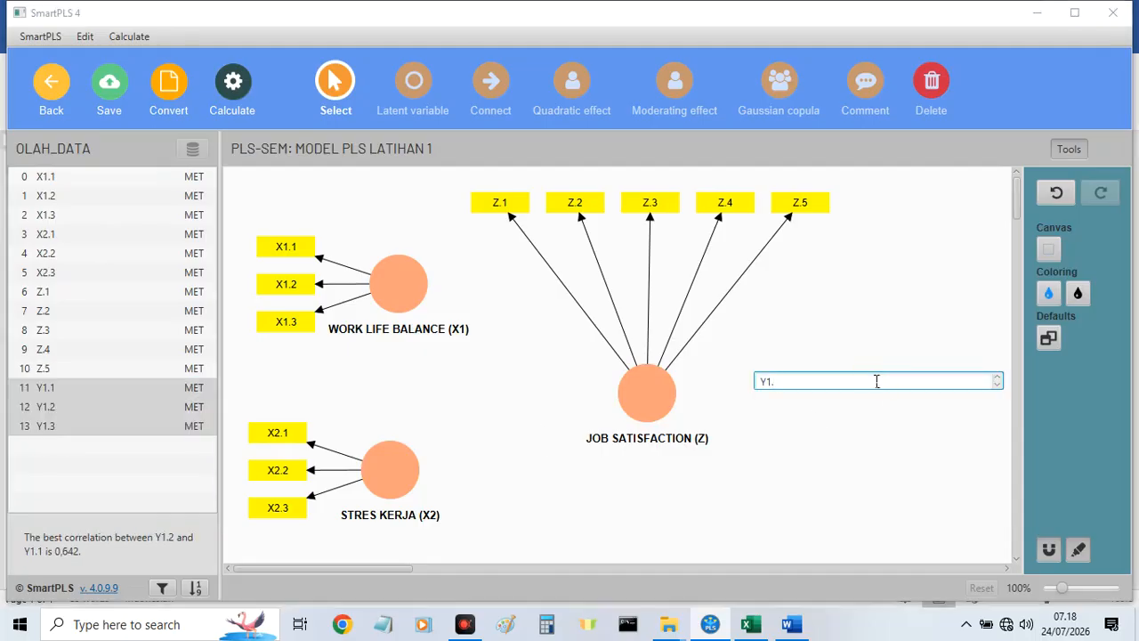
Name the Y latent variable EMPLOYEE ENGAGEMENT (Y) as in the Word framework, and place it level with JOB SATISFACTION (Z), indicators on its right.
type(".")
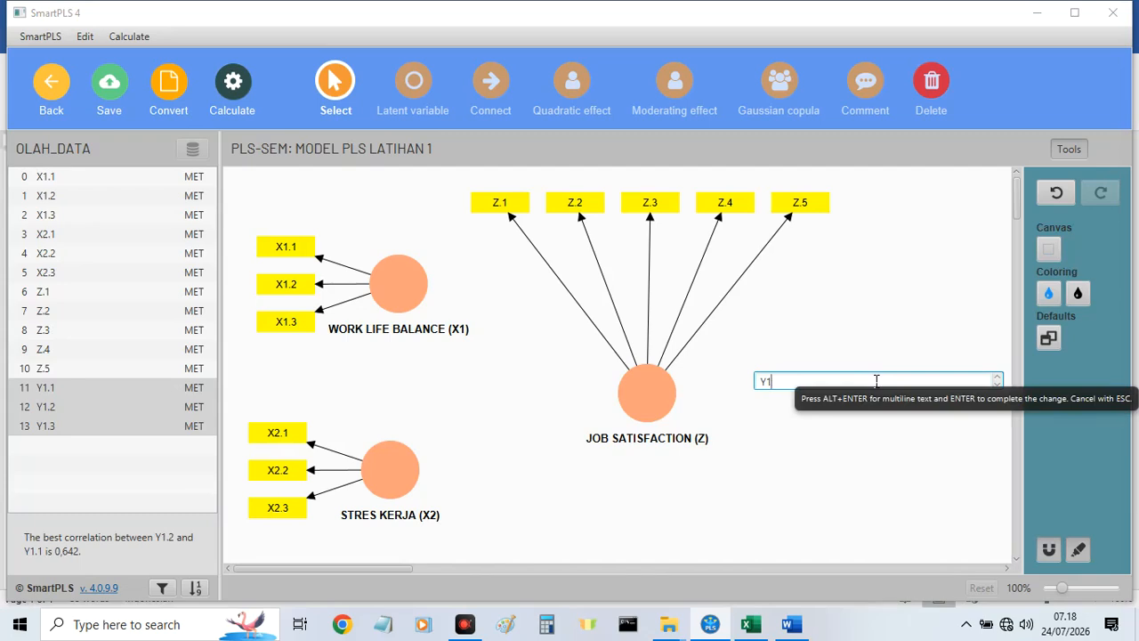
left_click(793, 626)
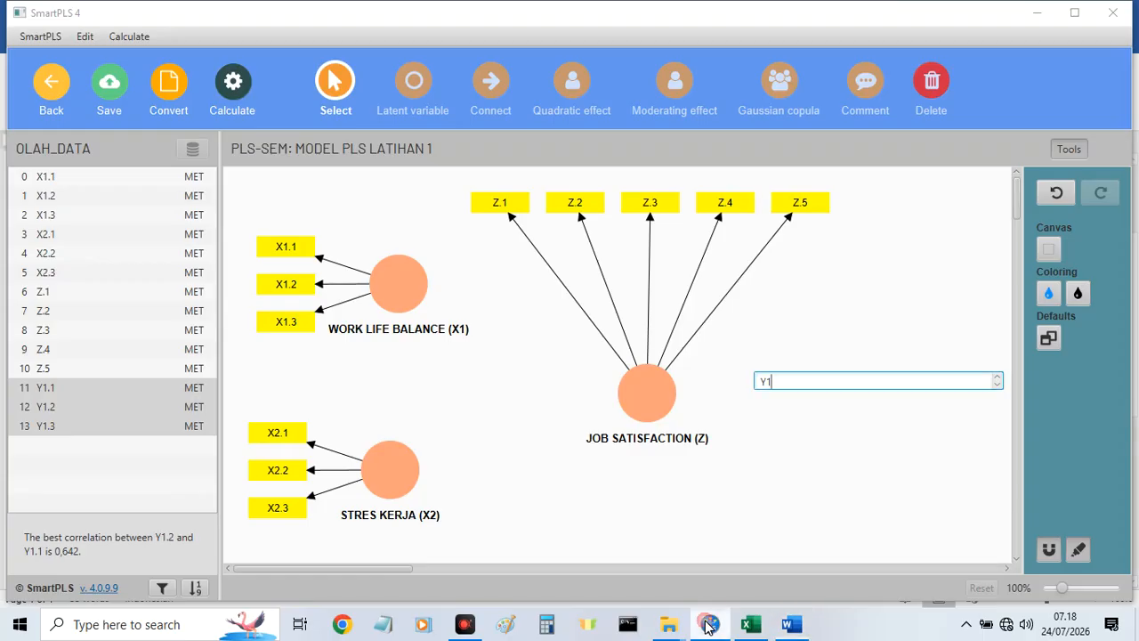
left_click(709, 624)
type("MPL")
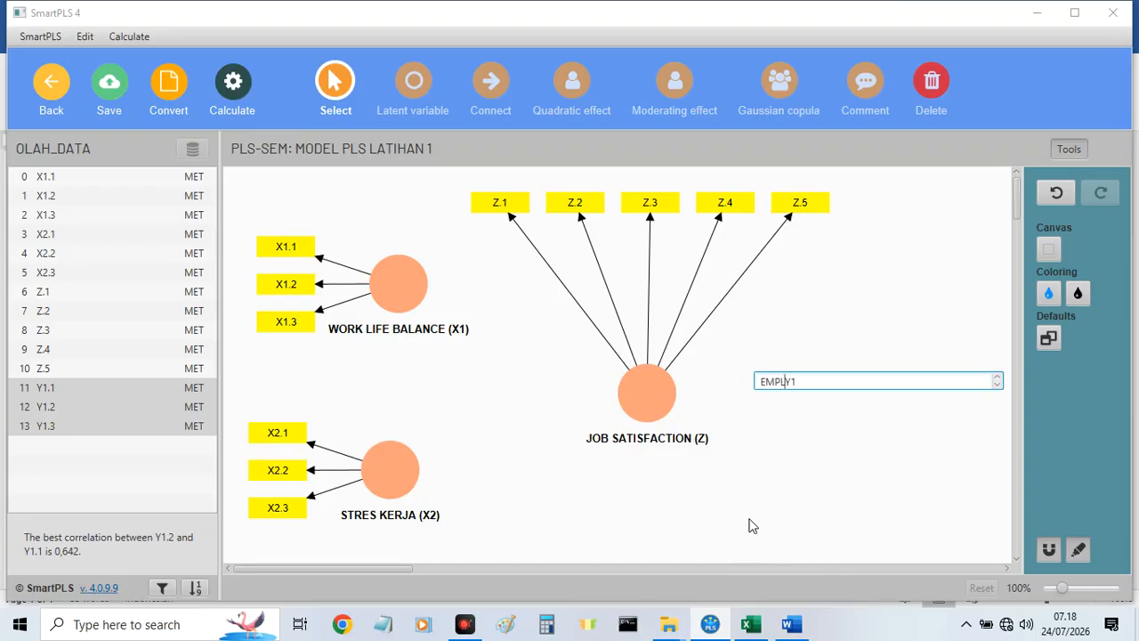
key("alt+Tab")
key("alt+Tab")
key("alt+Tab")
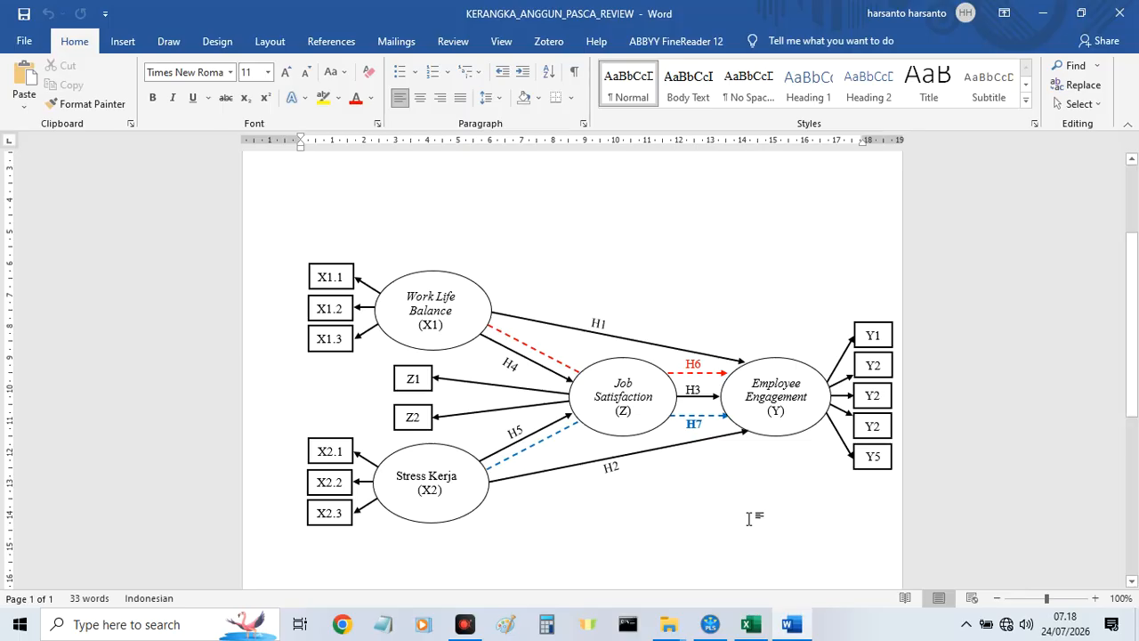
key("alt+Tab")
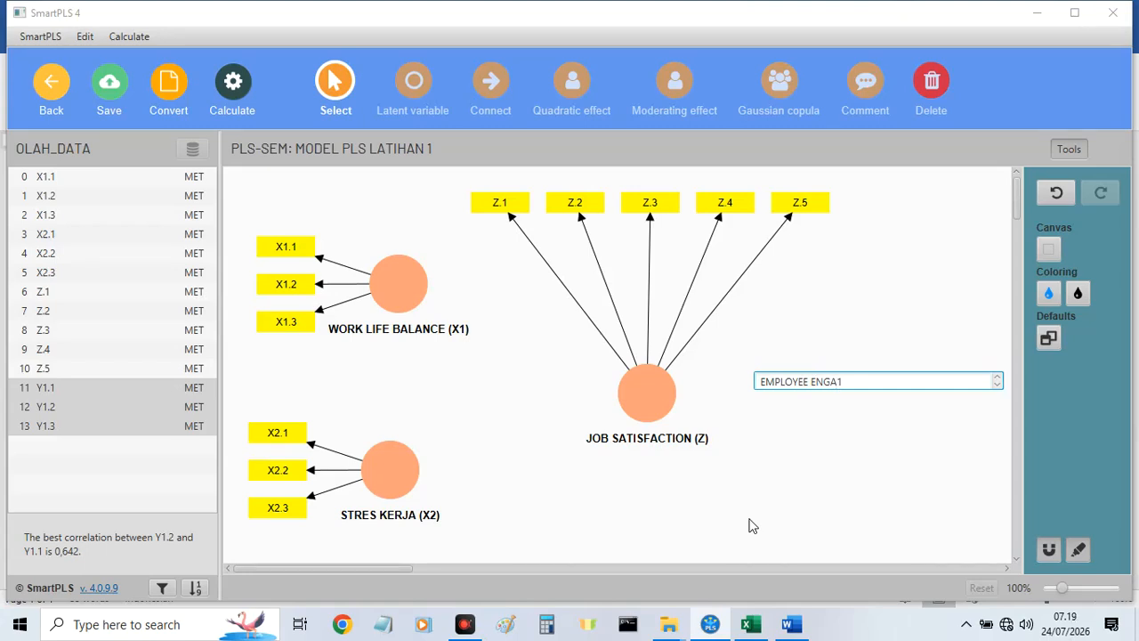
key("alt+Tab")
key("alt+Tab")
key("Return")
left_click(867, 375)
left_click_drag(867, 376, 842, 384)
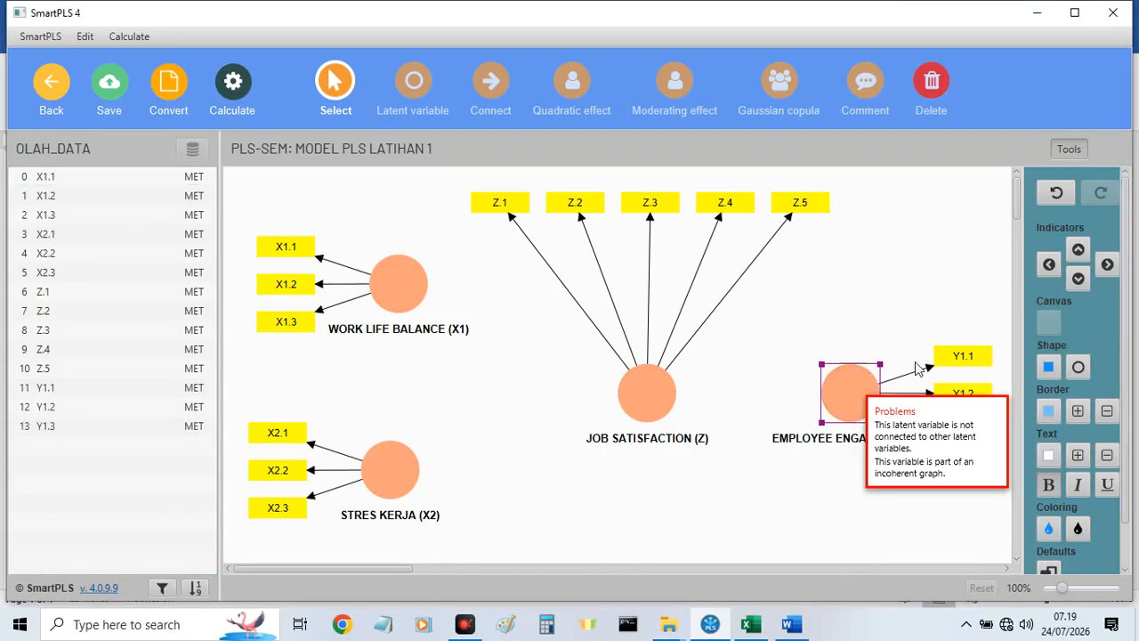
Connect X1 and X2 each to JOB SATISFACTION (Z) and EMPLOYEE ENGAGEMENT (Y), connect Z to Y, and shift Z to the left.
left_click(491, 83)
left_click_drag(399, 268, 654, 393)
mouse_move(389, 469)
left_mouse_down()
mouse_move(648, 394)
mouse_move(850, 393)
left_mouse_up()
mouse_move(403, 282)
left_mouse_down()
mouse_move(836, 378)
mouse_move(845, 398)
left_mouse_up()
left_click_drag(413, 453, 841, 394)
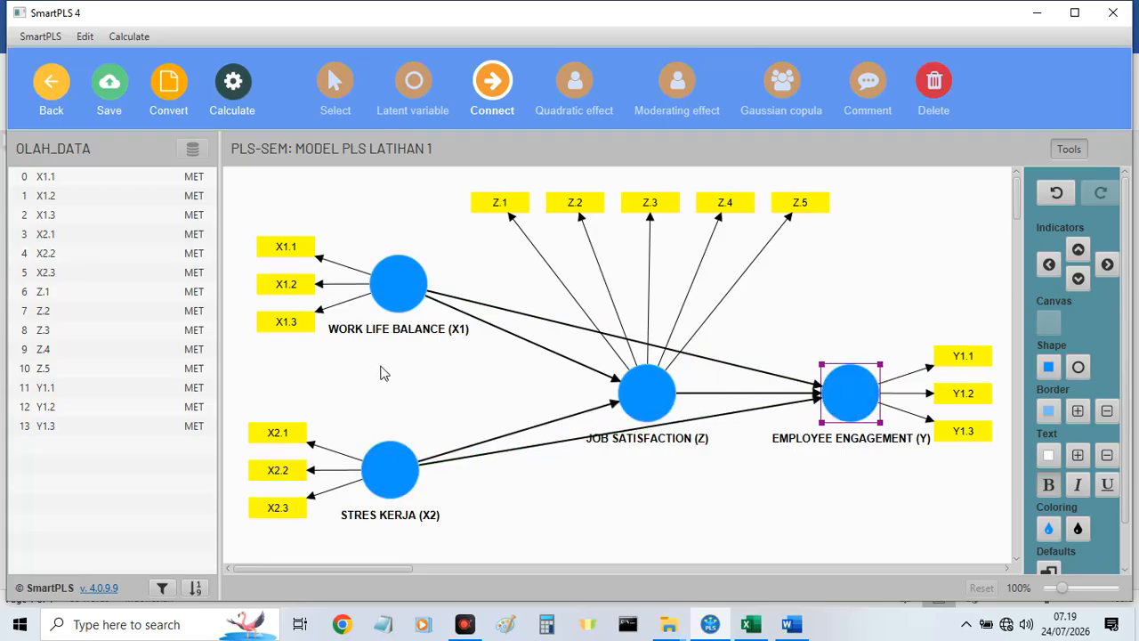
left_click(335, 85)
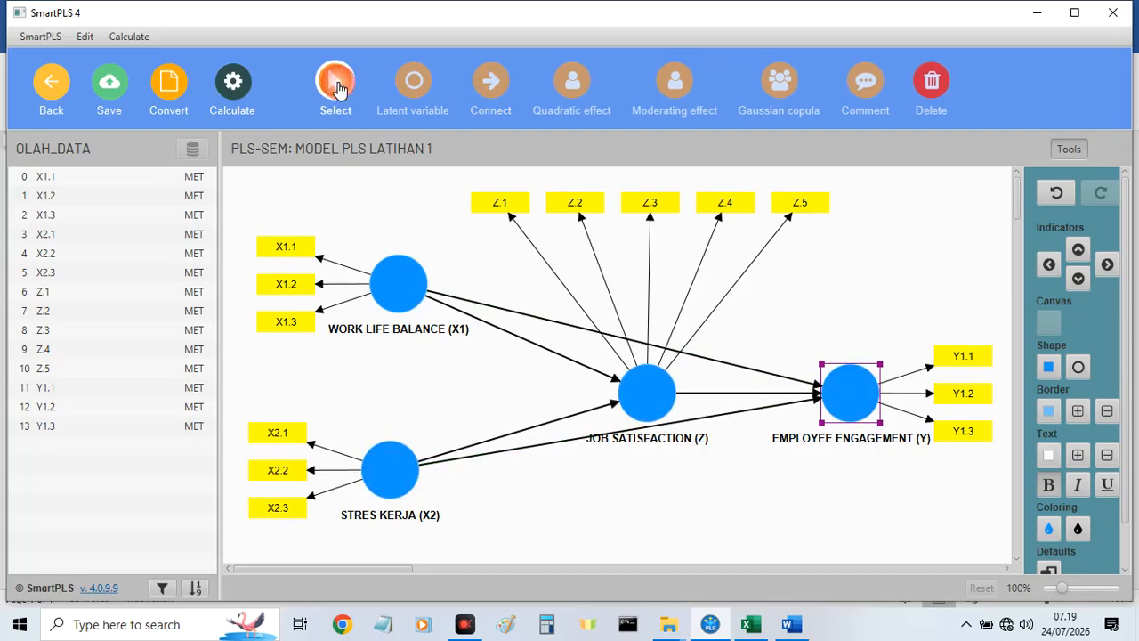
left_click_drag(647, 399, 569, 393)
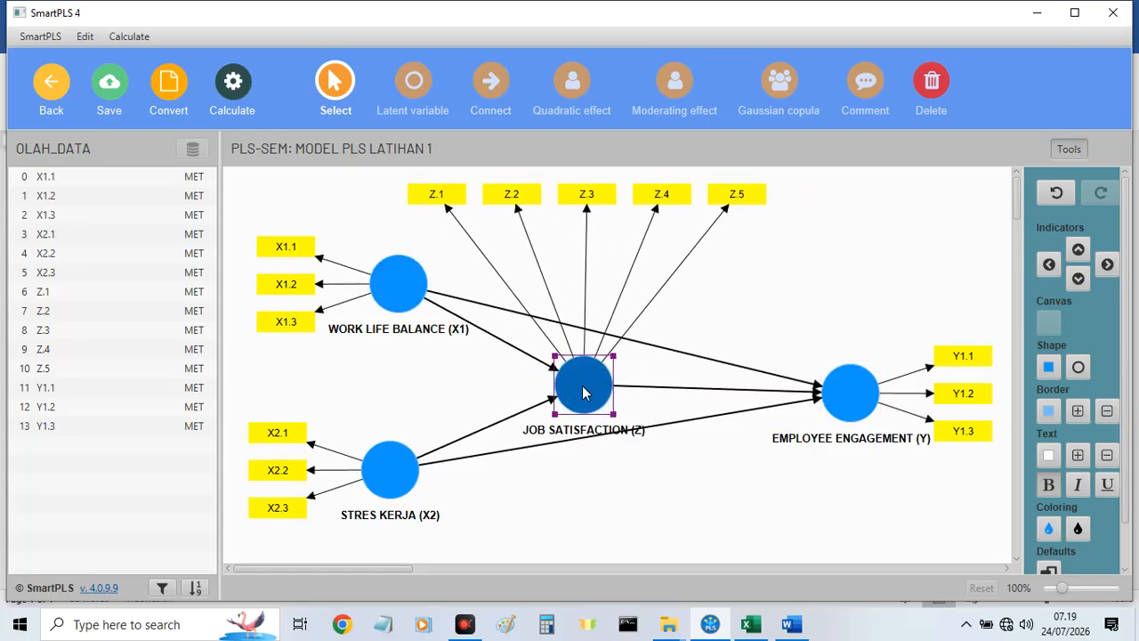
Move the WORK LIFE BALANCE (X1) caption above its construct and break it into two lines before BALANCE.
left_click_drag(400, 342, 406, 249)
double_click(402, 239)
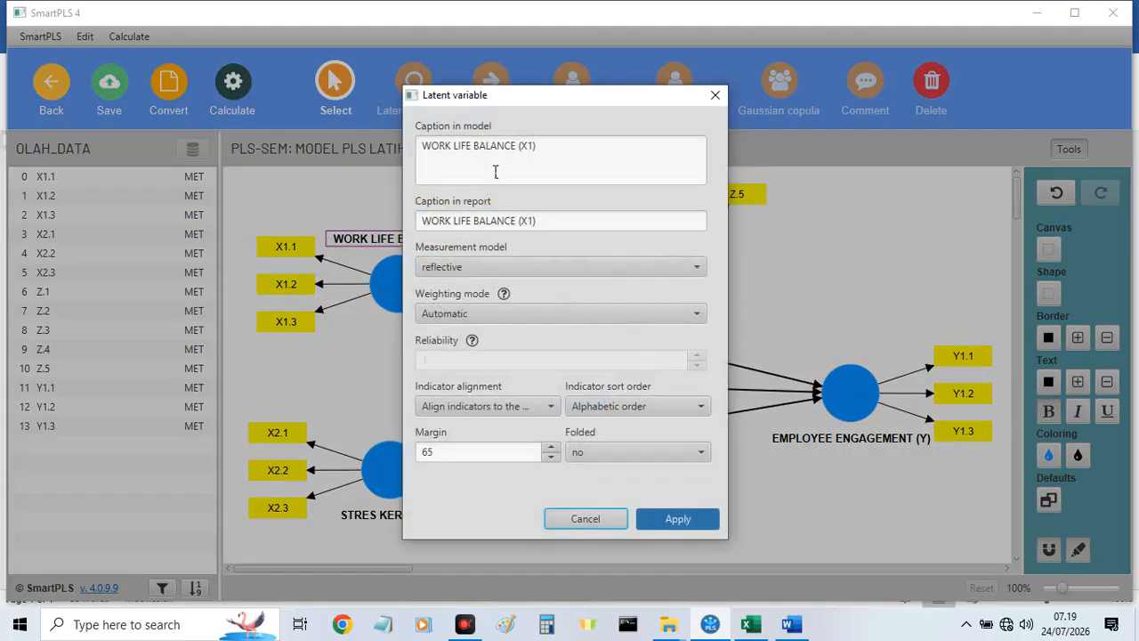
left_click(476, 142)
key("Return")
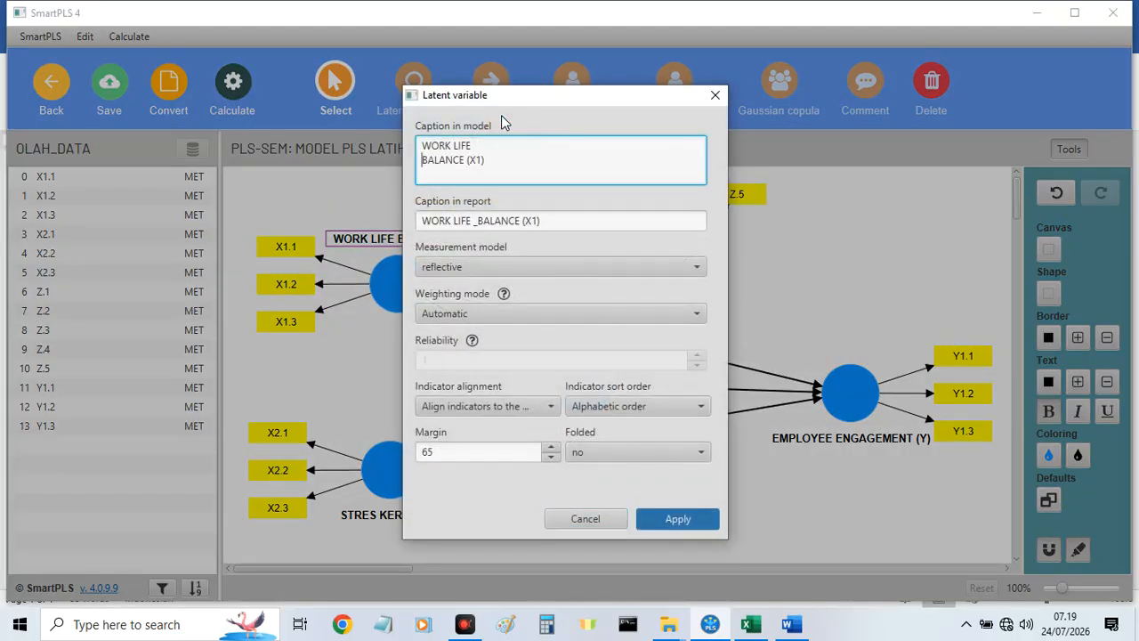
left_click(675, 519)
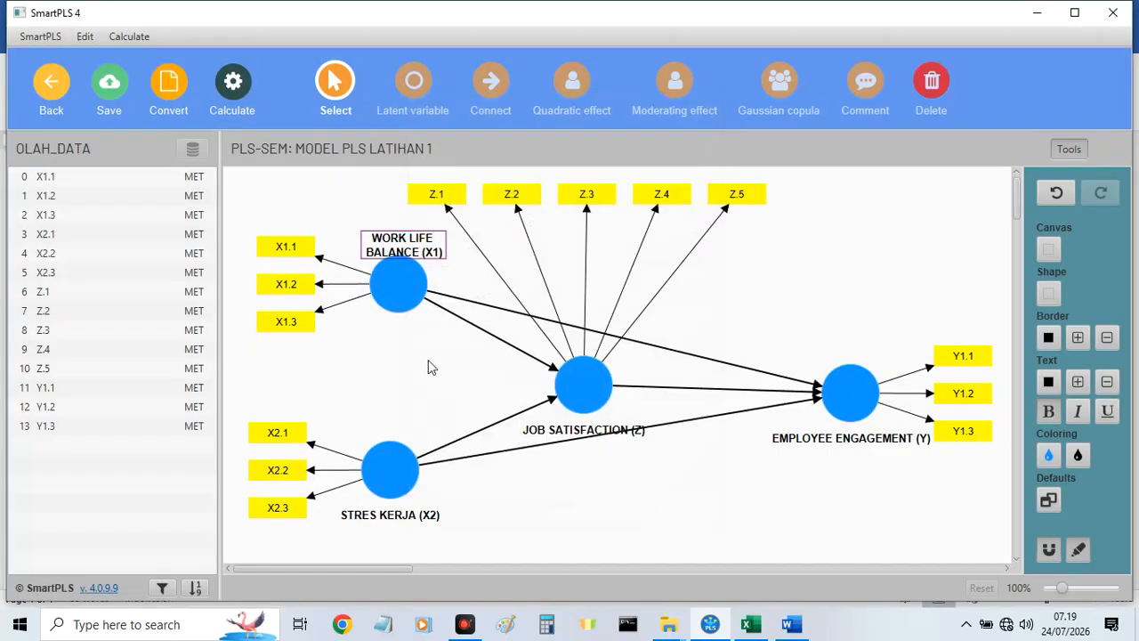
left_click_drag(400, 246, 394, 238)
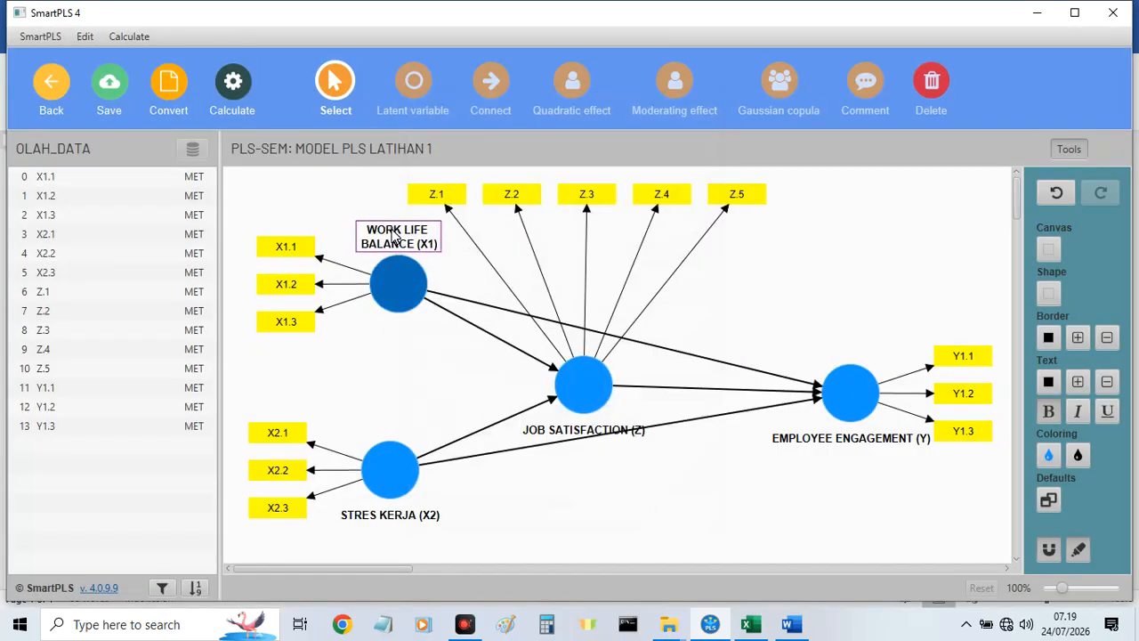
Break the STRES KERJA (X2) caption into two lines before KERJA.
left_click(405, 523)
double_click(405, 521)
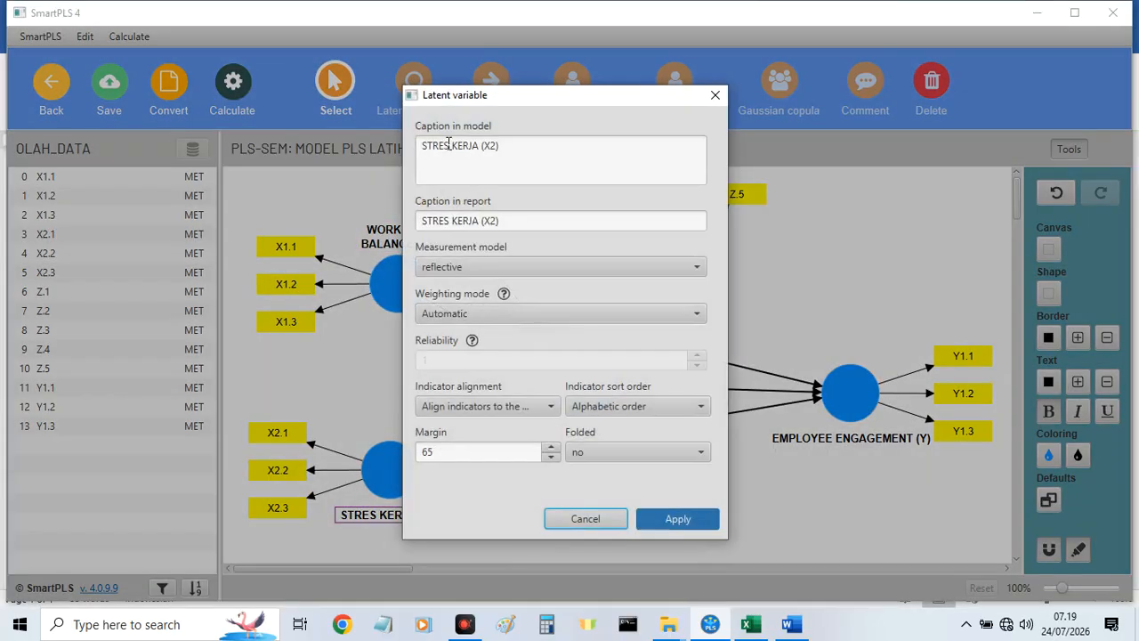
left_click(455, 145)
key("Return")
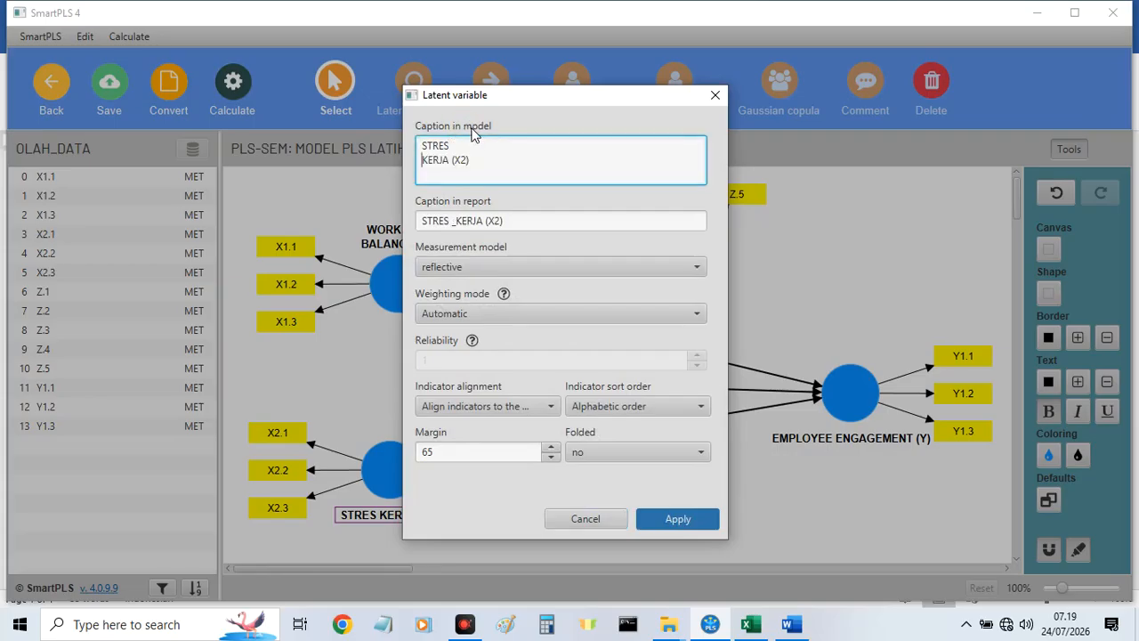
left_click(667, 518)
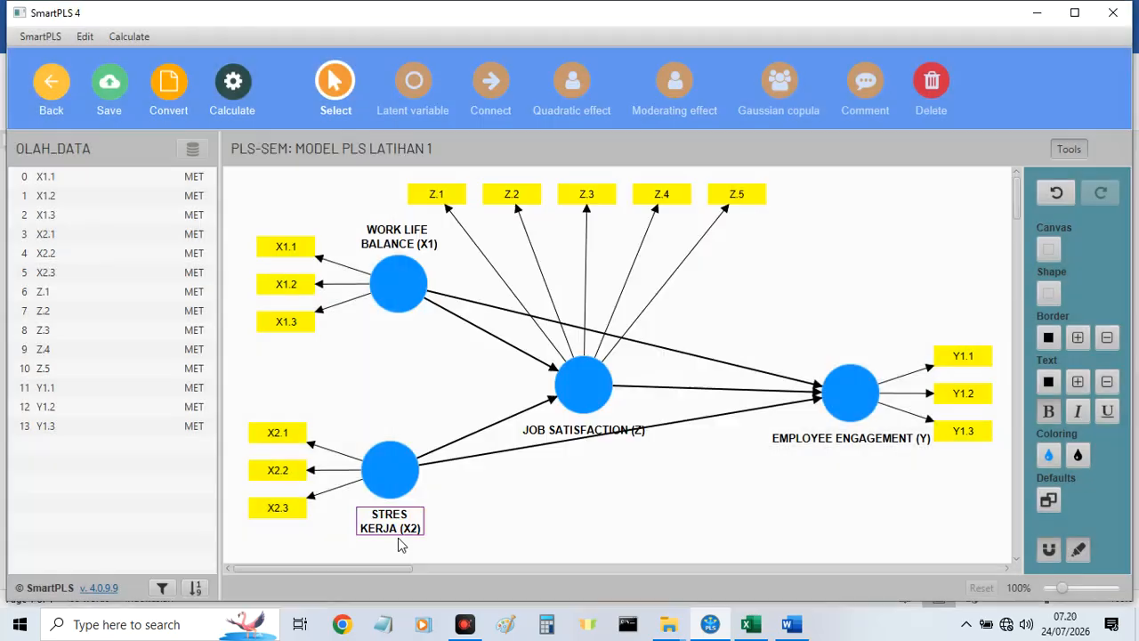
Break the JOB SATISFACTION (Z) caption into two lines before SATISFACTION and place it to the left of its construct.
double_click(587, 433)
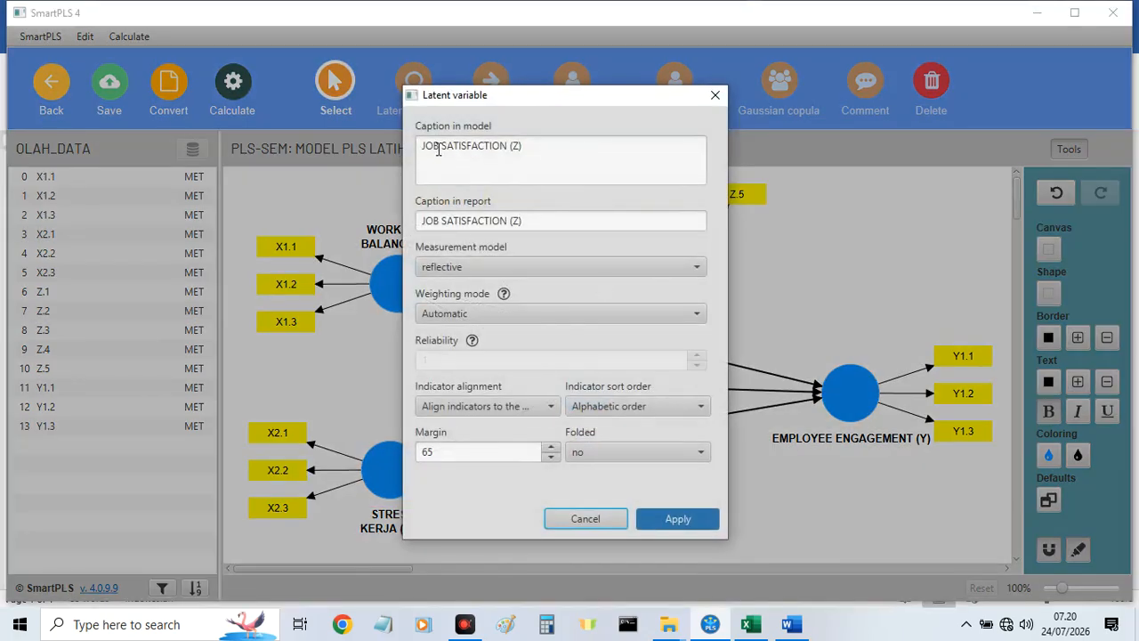
left_click(444, 145)
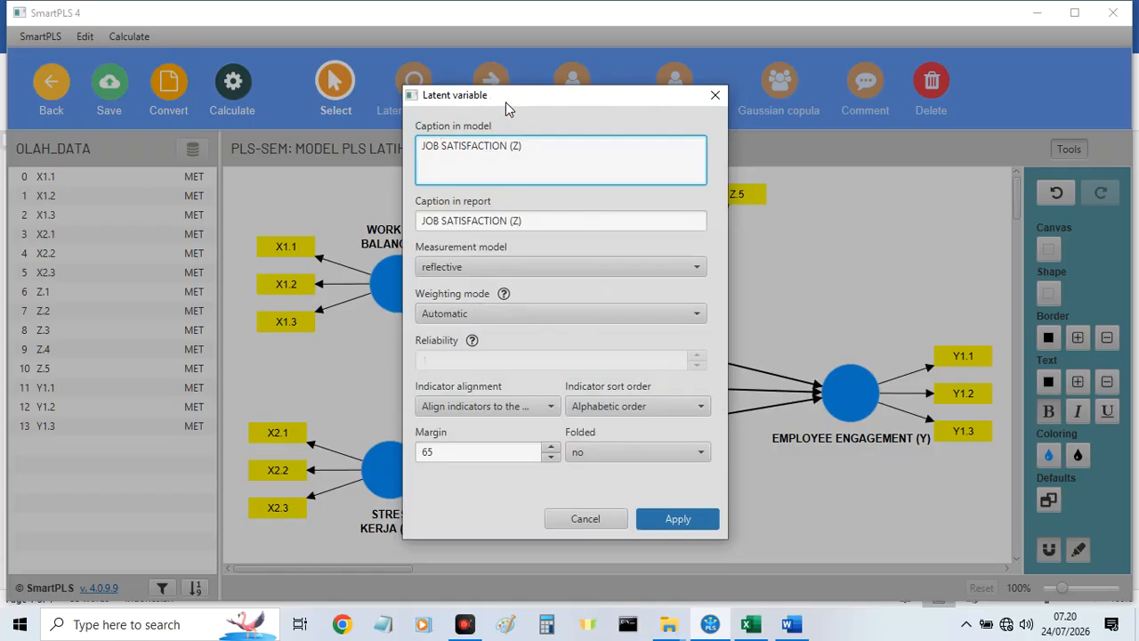
key("Return")
left_click(677, 518)
left_click(585, 434)
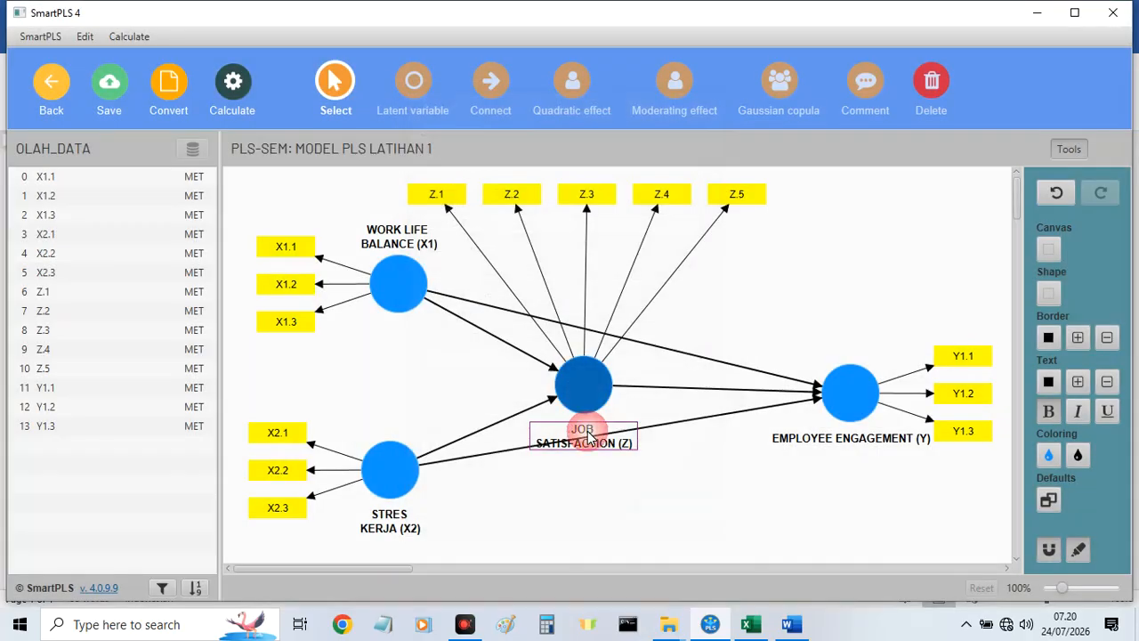
left_click_drag(588, 436, 495, 380)
Break the EMPLOYEE ENGAGEMENT (Y) caption into two lines before ENGAGEMENT.
left_click(825, 440)
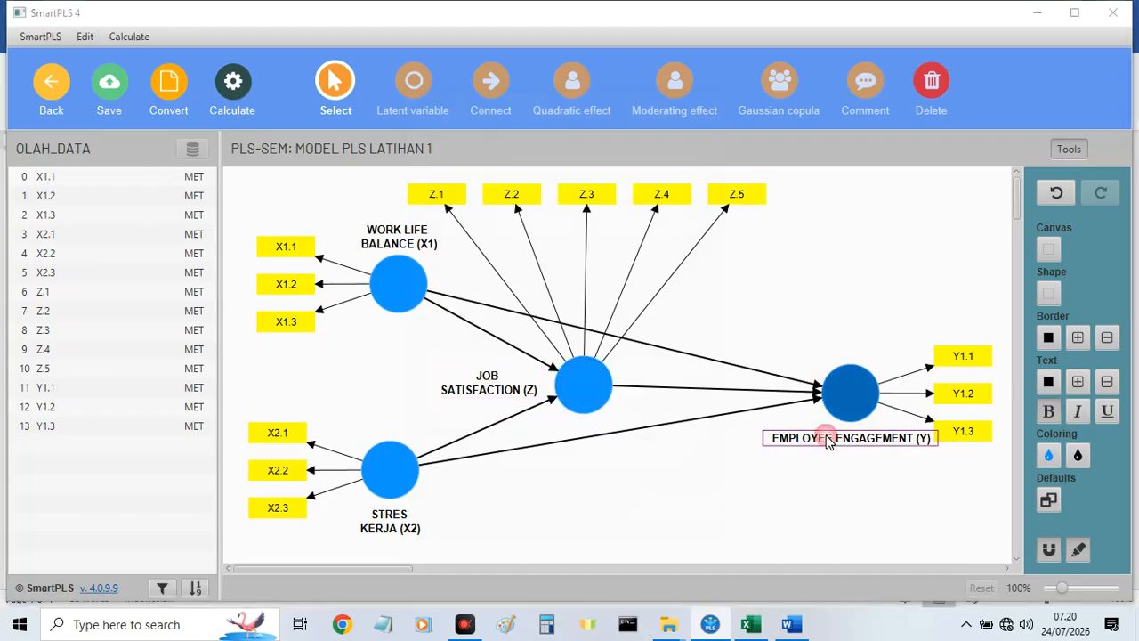
double_click(826, 439)
left_click_drag(471, 150, 478, 146)
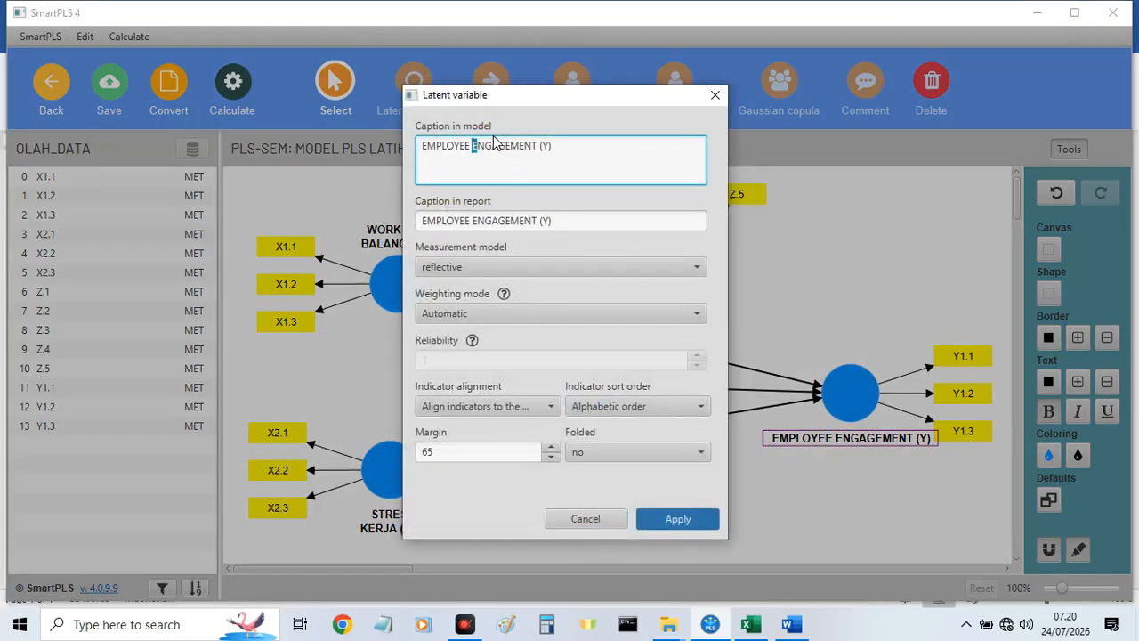
key("Return")
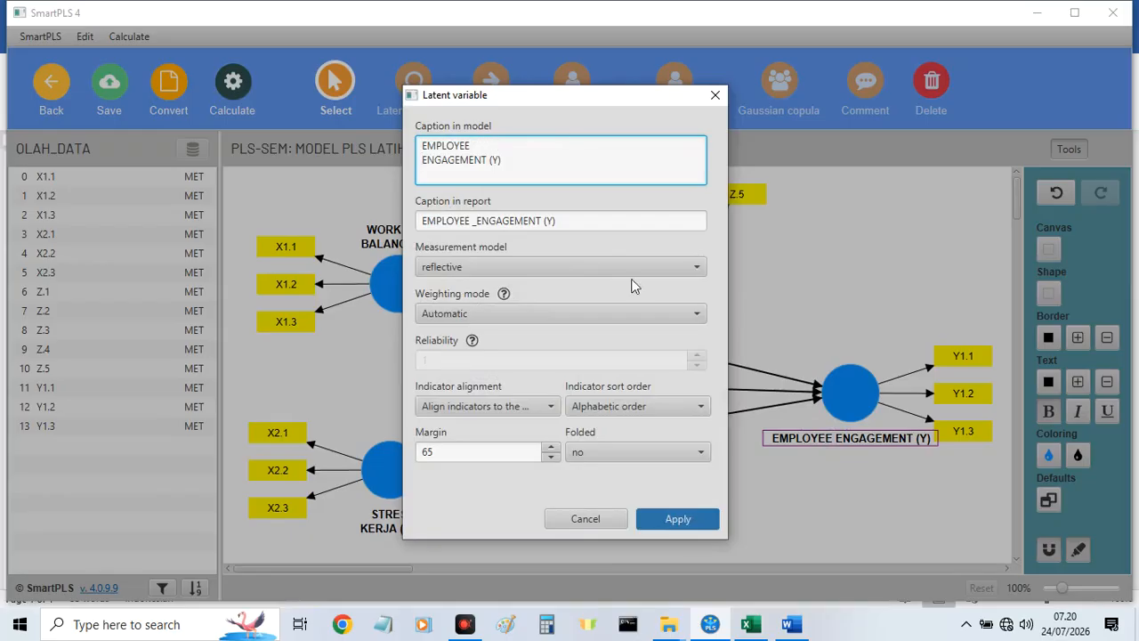
left_click(679, 519)
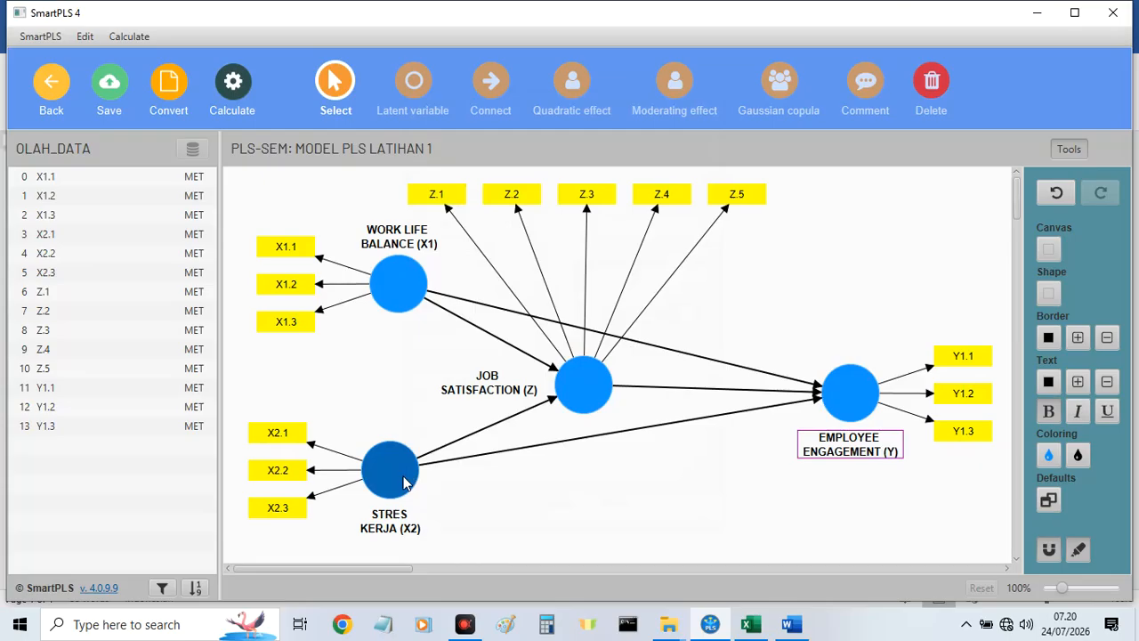
Widen the gap between the exogenous constructs by lowering STRES KERJA (X2) and raising WORK LIFE BALANCE (X1), keeping them vertically aligned.
left_click_drag(403, 481, 422, 503)
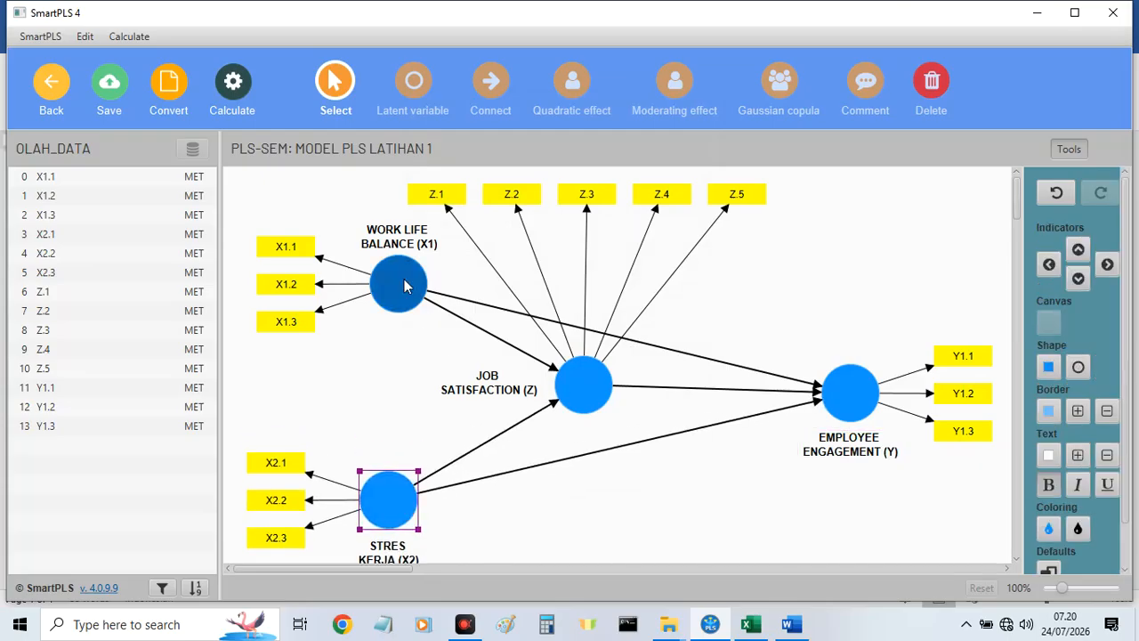
mouse_move(404, 285)
left_mouse_down()
mouse_move(404, 267)
mouse_move(394, 271)
left_mouse_up()
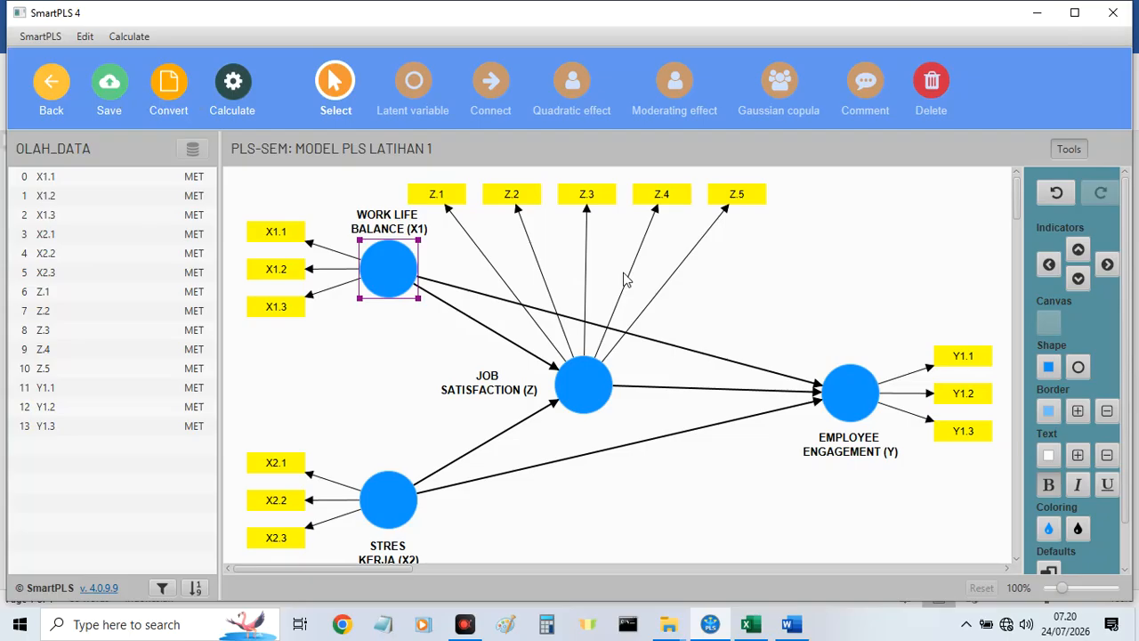
Align the JOB SATISFACTION (Z) indicators to the left of the construct and move its caption above the circle.
left_click(584, 383)
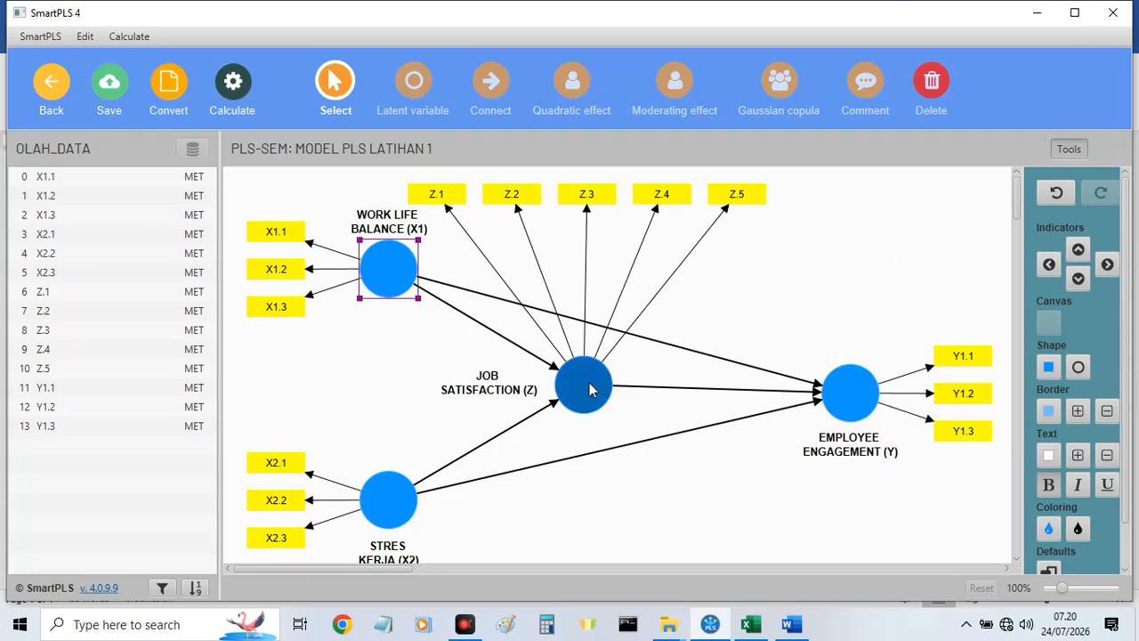
left_click(1048, 264)
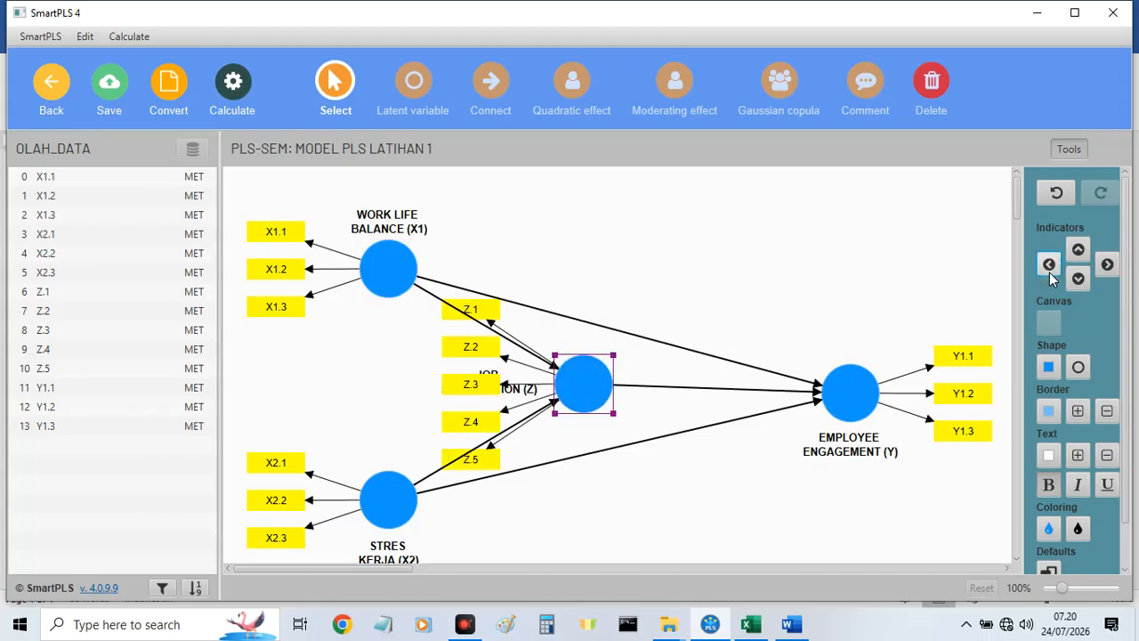
left_click(445, 265)
left_click_drag(526, 394, 627, 364)
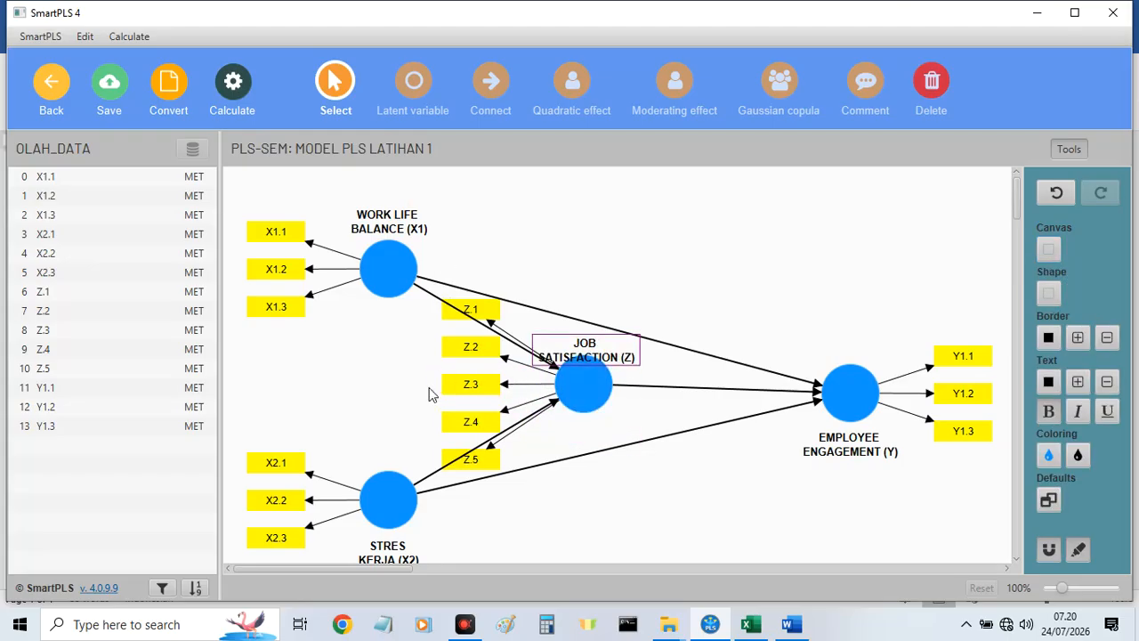
Move indicators Z.1 to Z.5 together farther left between X1 and X2, and lower STRES KERJA (X2) to make room.
left_click(452, 313)
left_click(455, 349, "ctrl")
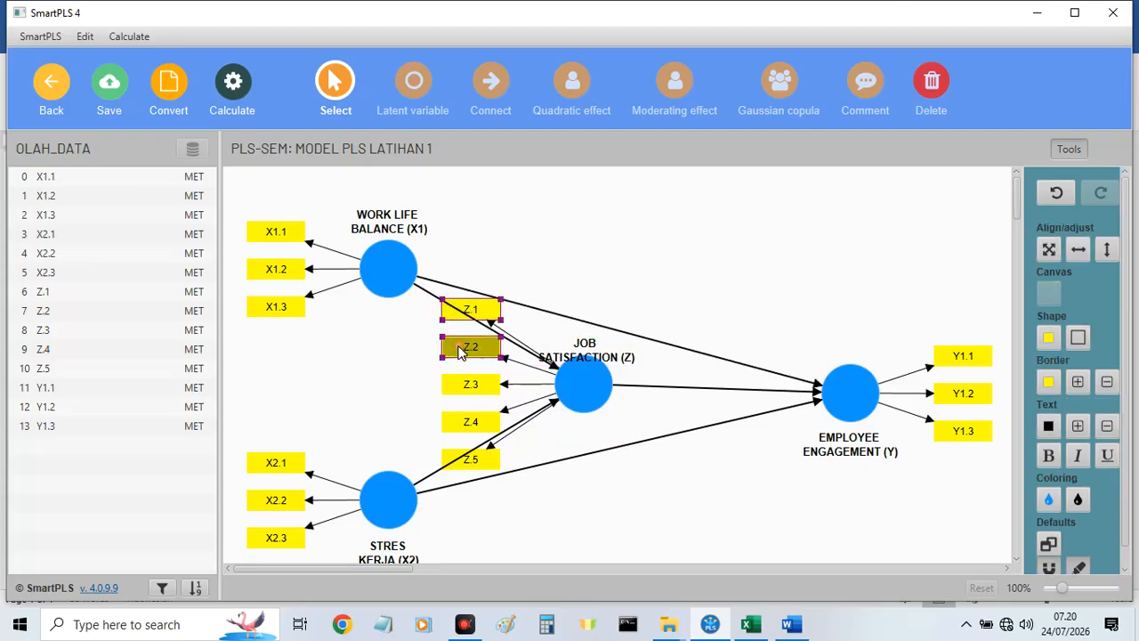
left_click(455, 387, "ctrl")
left_click(454, 425, "ctrl")
left_click(457, 458, "ctrl")
left_click_drag(457, 458, 380, 530)
scroll(564, 427, "down", 1)
left_click_drag(327, 268, 370, 286)
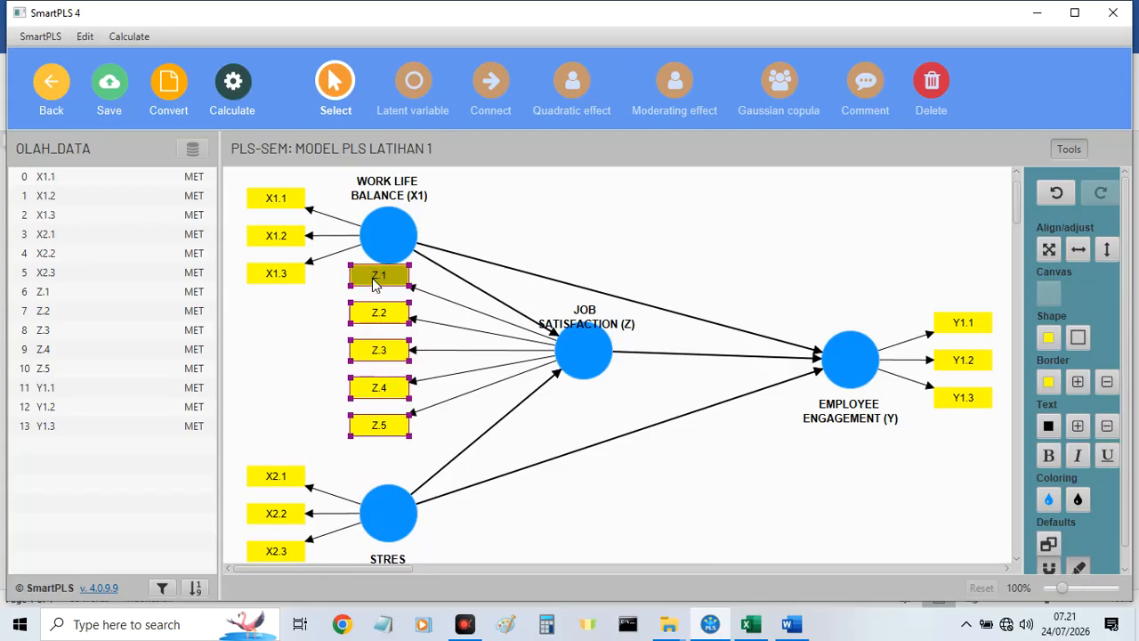
Lower JOB SATISFACTION (Z) slightly to center its indicators between X1 and X2, and raise its caption clear of the circle.
left_click_drag(579, 347, 579, 366)
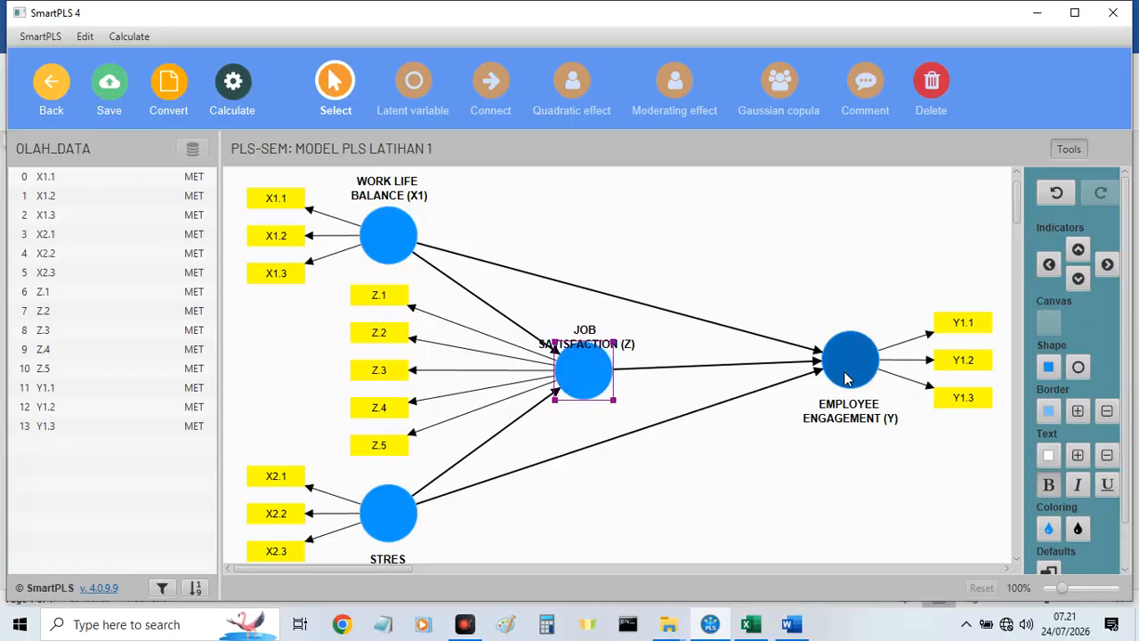
mouse_move(587, 380)
left_mouse_down()
mouse_move(583, 363)
mouse_move(581, 377)
left_mouse_up()
left_click(583, 351)
left_click_drag(583, 338, 591, 322)
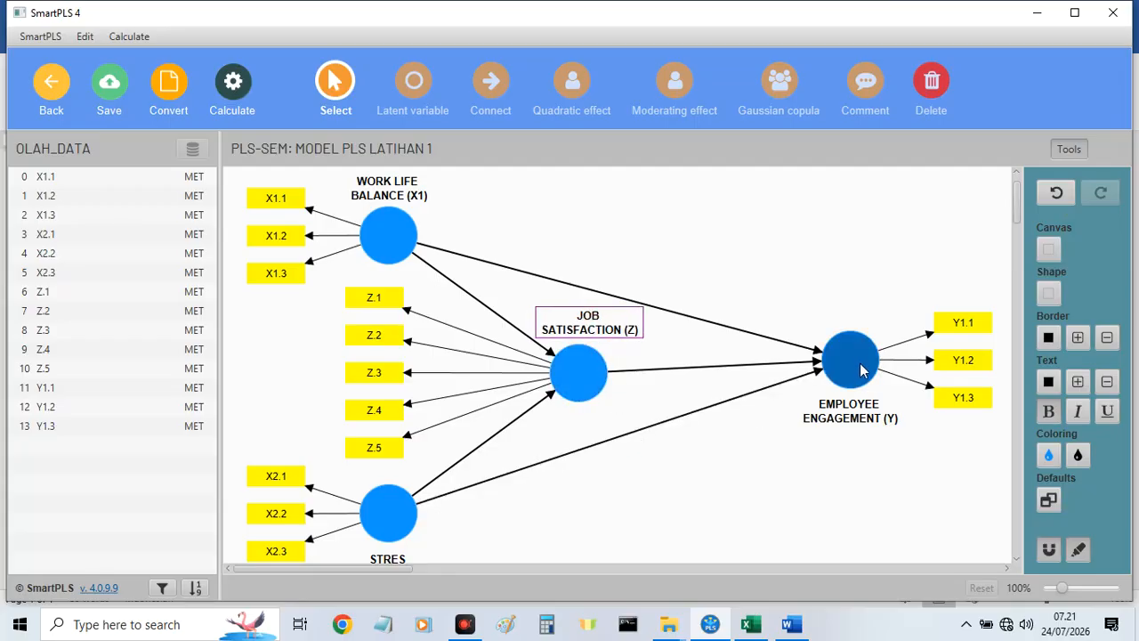
scroll(445, 394, "down", 1)
scroll(445, 394, "up", 2)
scroll(449, 397, "down", 1)
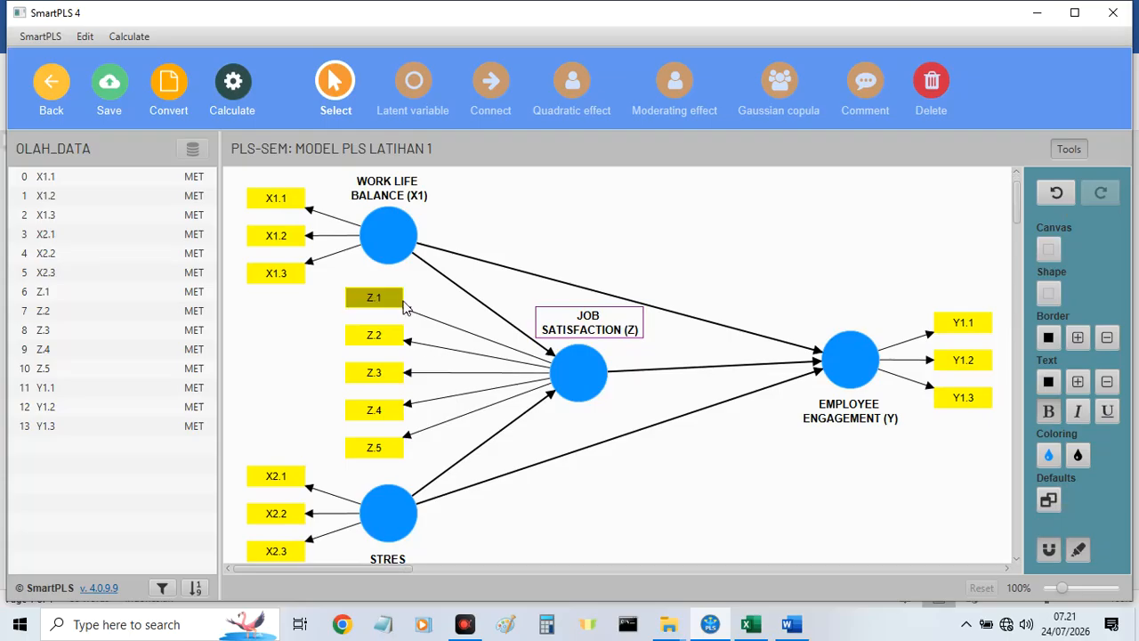
Raise JOB SATISFACTION (Z) level with EMPLOYEE ENGAGEMENT (Y), move STRES KERJA (X2) up slightly, and save the model.
left_click_drag(580, 374, 570, 362)
left_click_drag(396, 509, 396, 487)
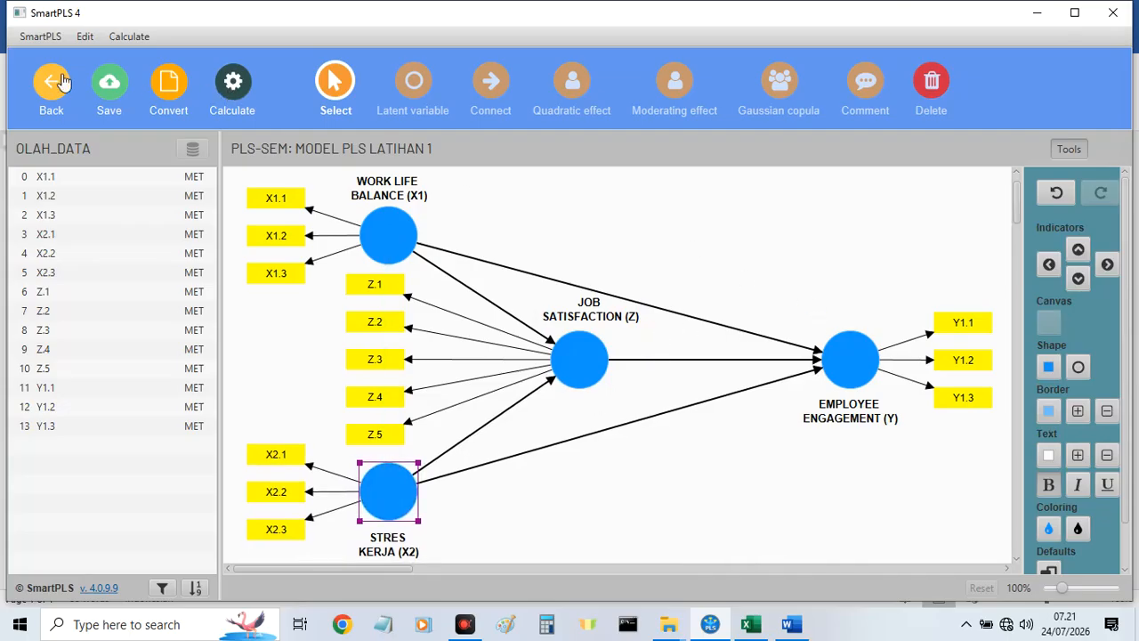
left_click(109, 93)
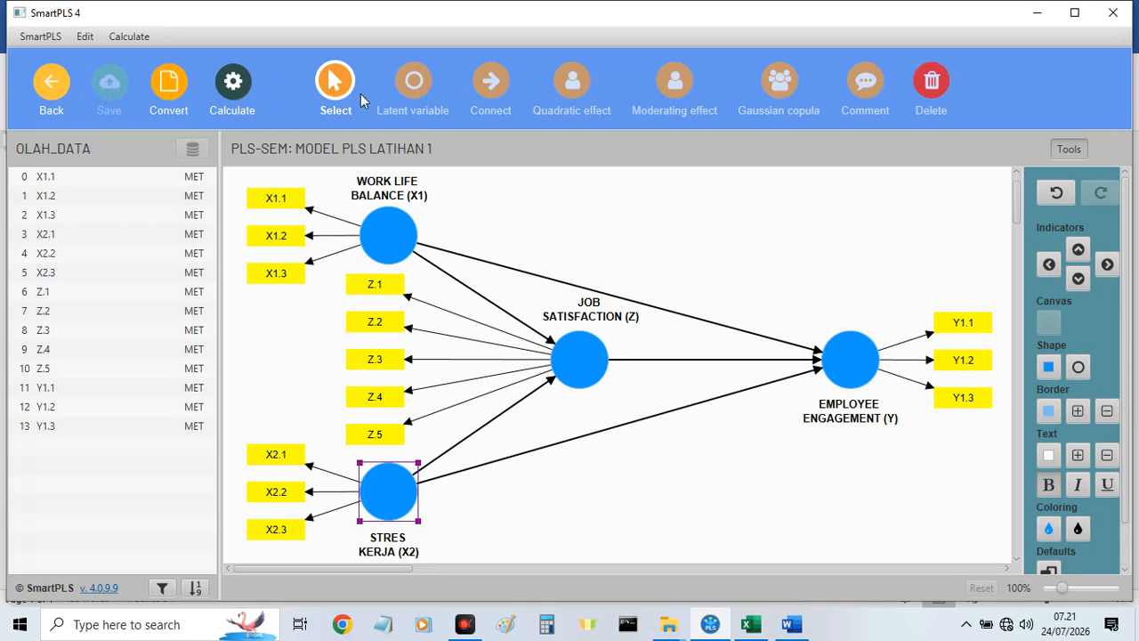
Calculate the model with the PLS-SEM algorithm and view the whole model in the graphical output.
left_click(238, 96)
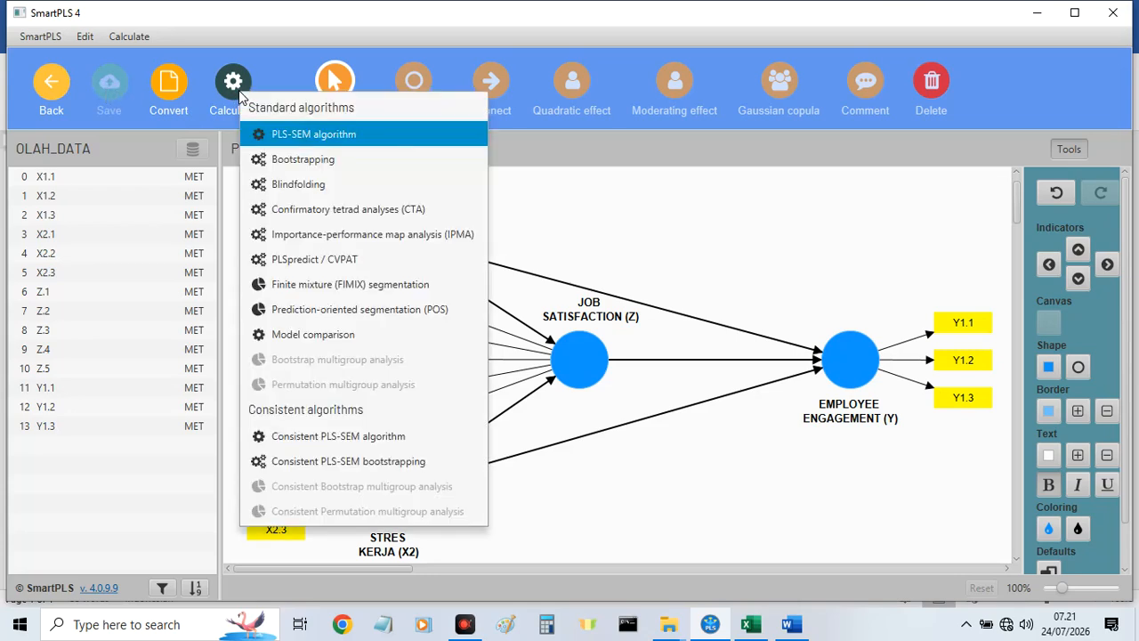
left_click(306, 138)
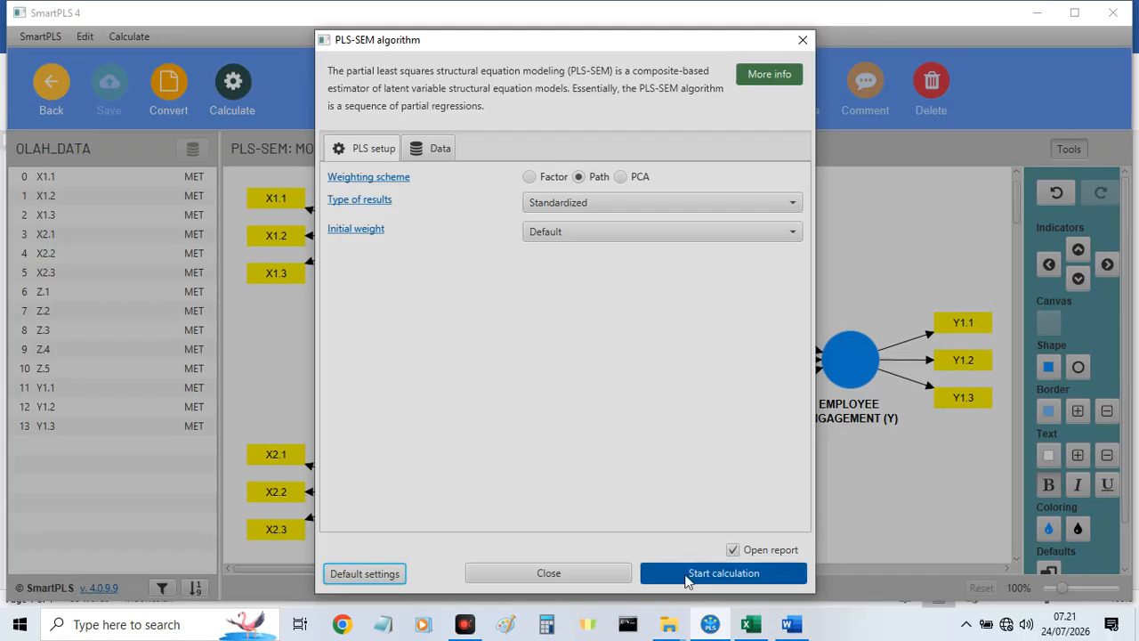
left_click(686, 573)
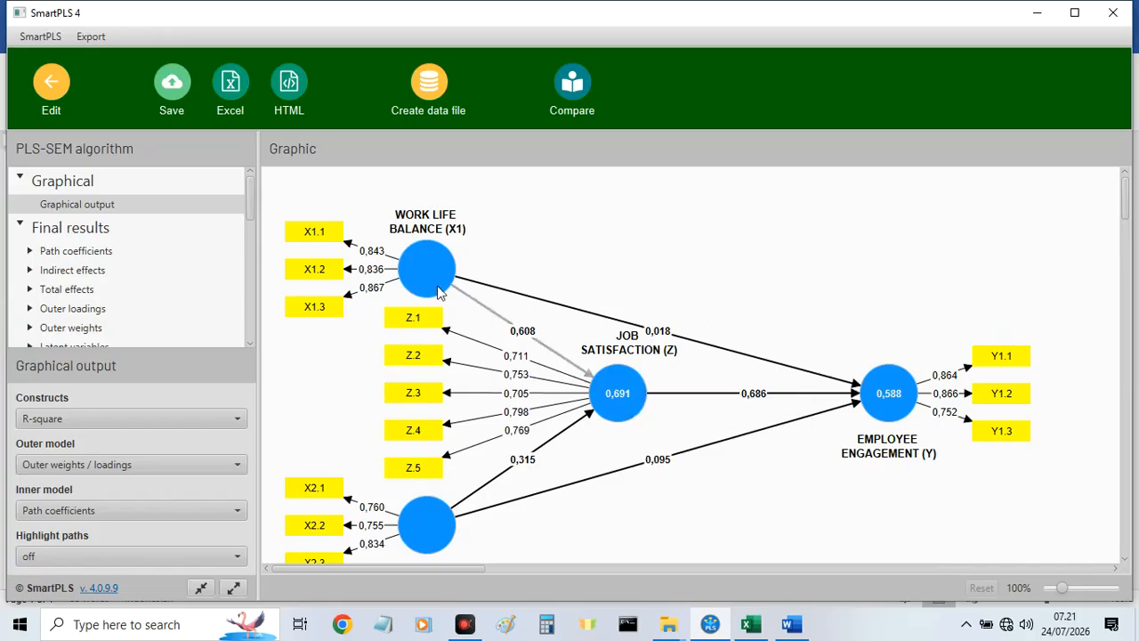
mouse_move(623, 396)
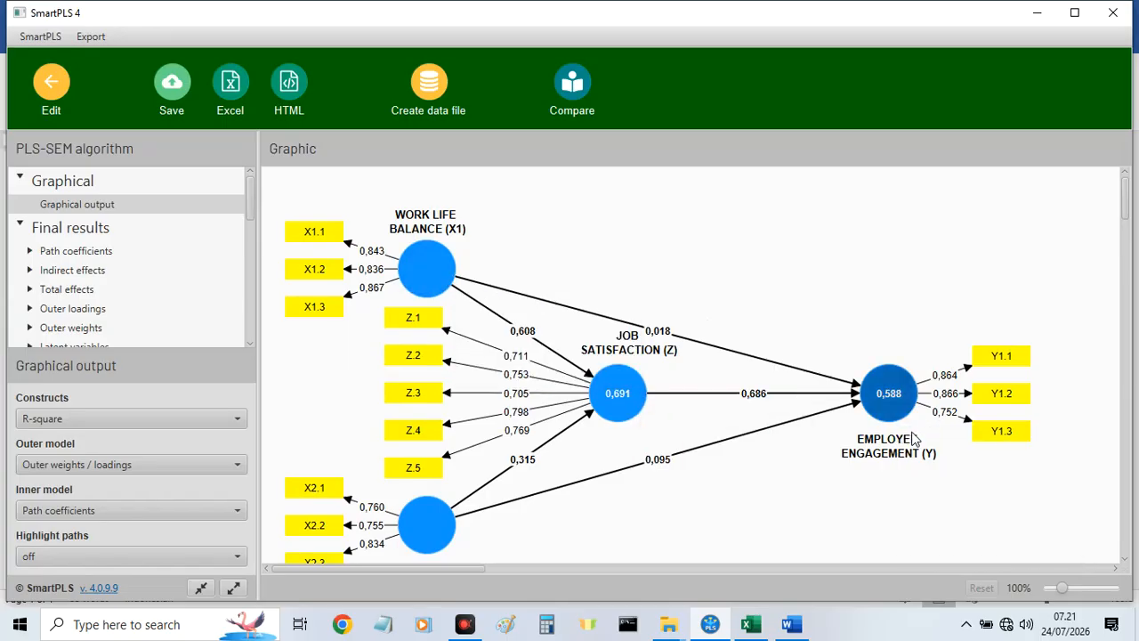
scroll(915, 438, "down", 1)
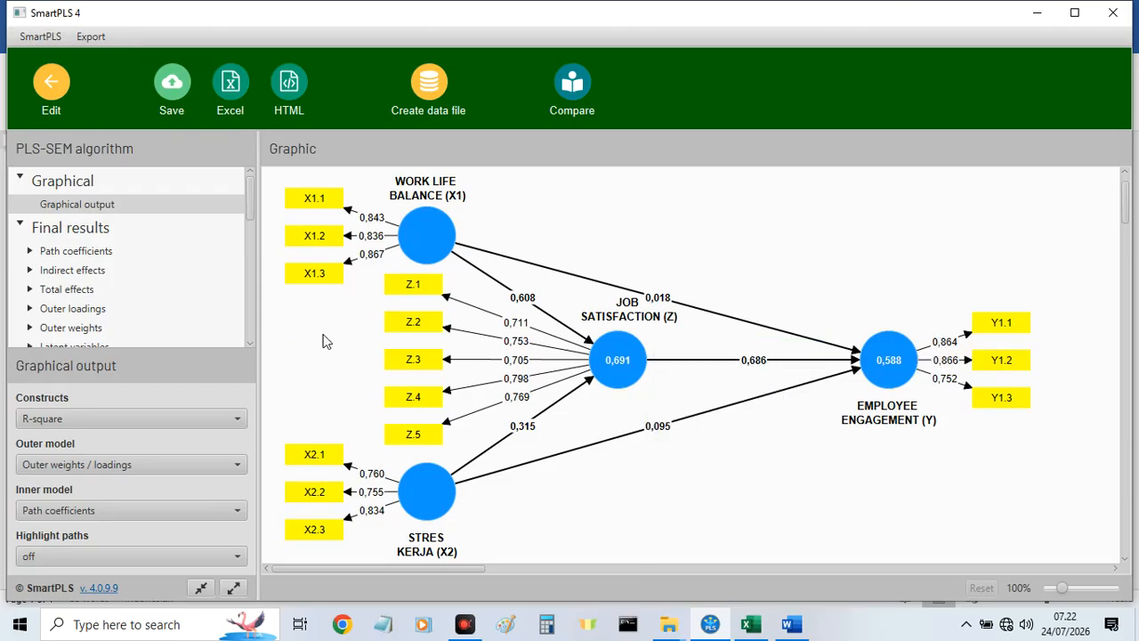
Expand the total effects and outer loadings results, and show the outer loadings matrix.
left_click(30, 289)
scroll(100, 302, "down", 1)
scroll(105, 305, "up", 1)
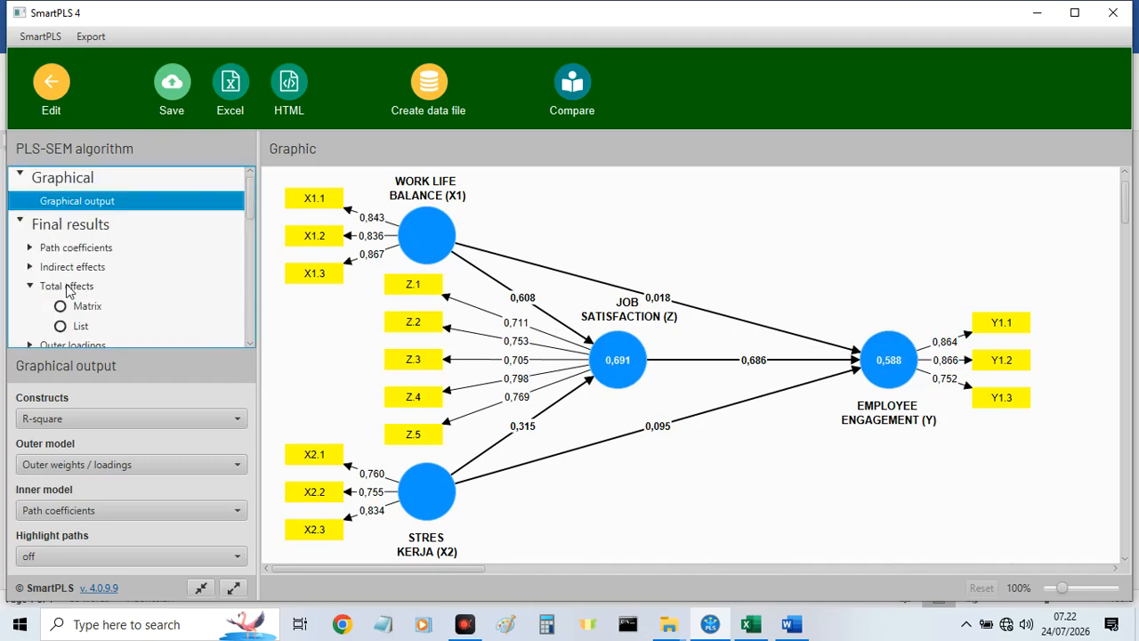
scroll(70, 292, "down", 1)
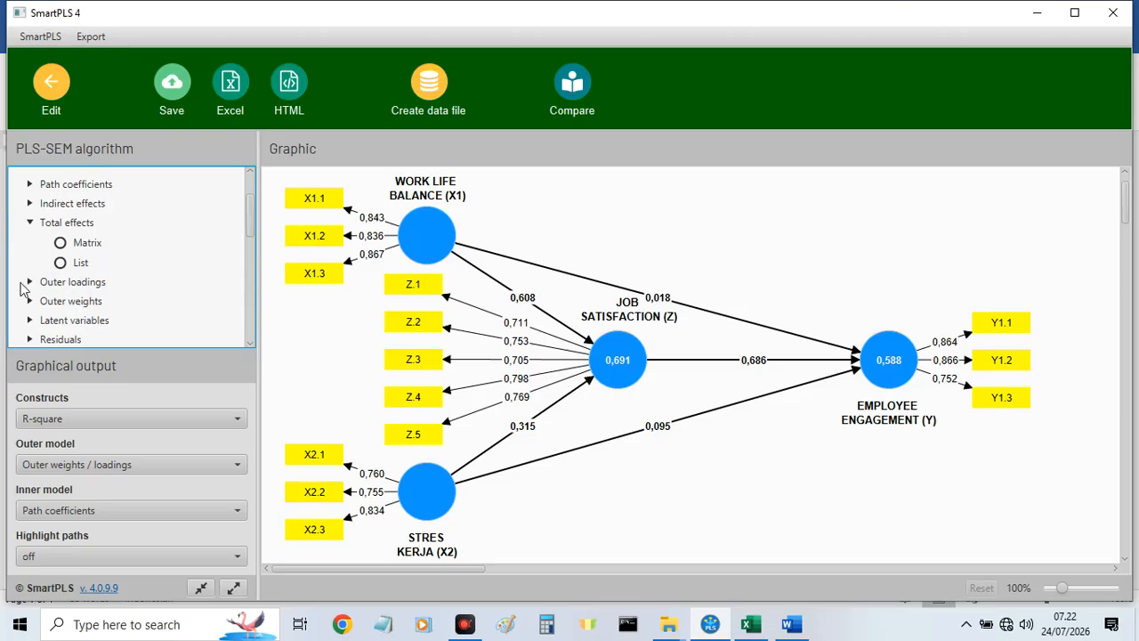
left_click(29, 282)
left_click(93, 289)
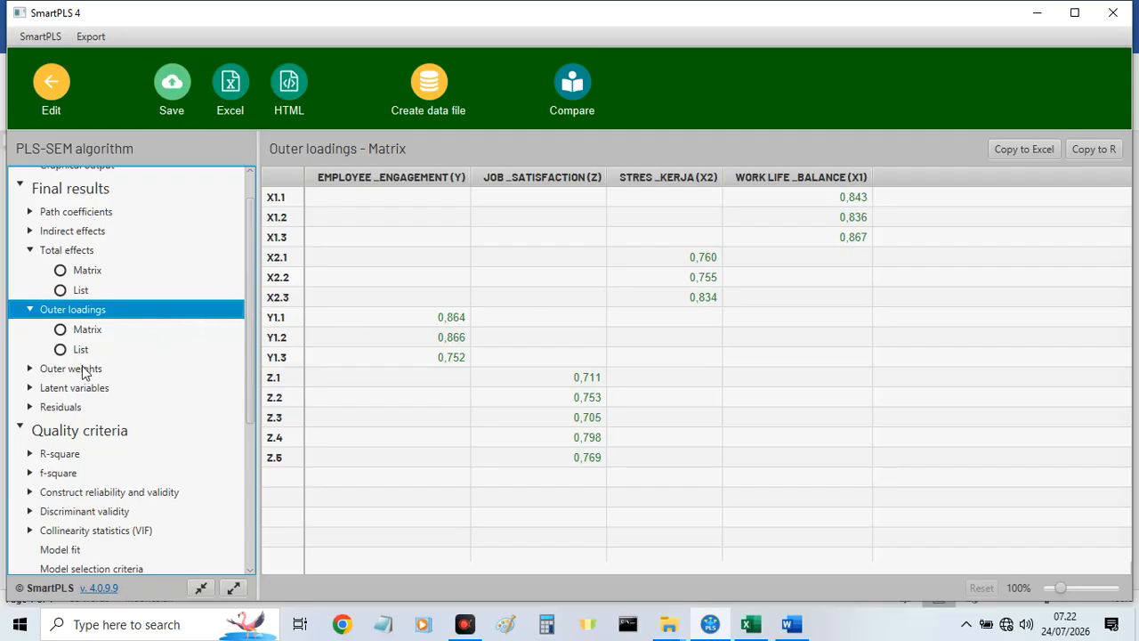
Show the specific indirect effects in the PLS-SEM results, and return to the model.
left_click(27, 231)
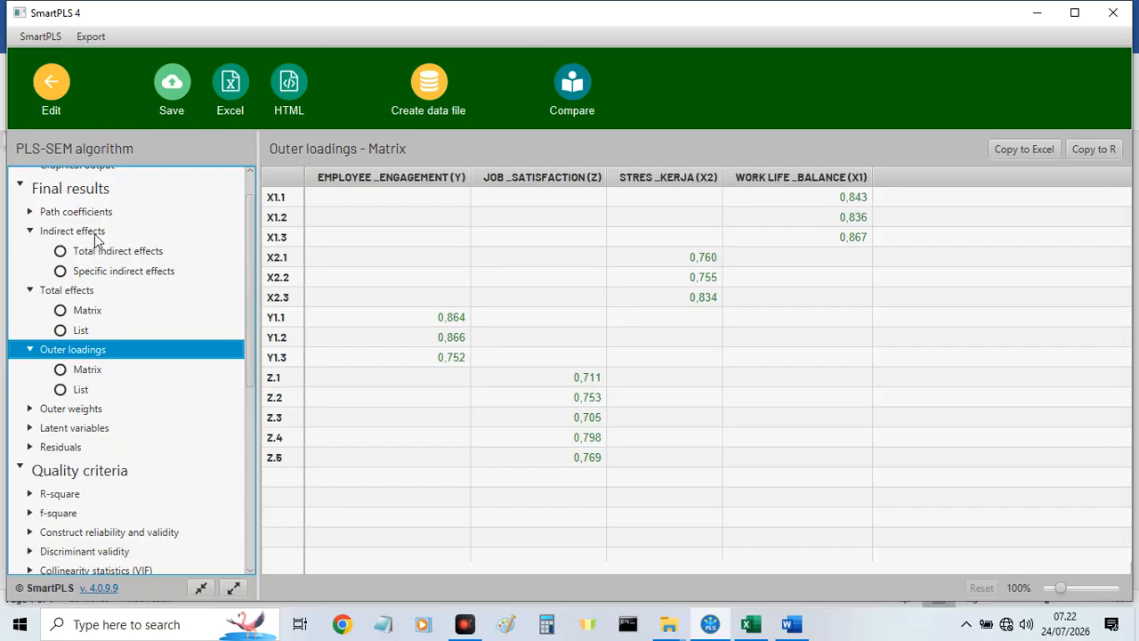
left_click(103, 271)
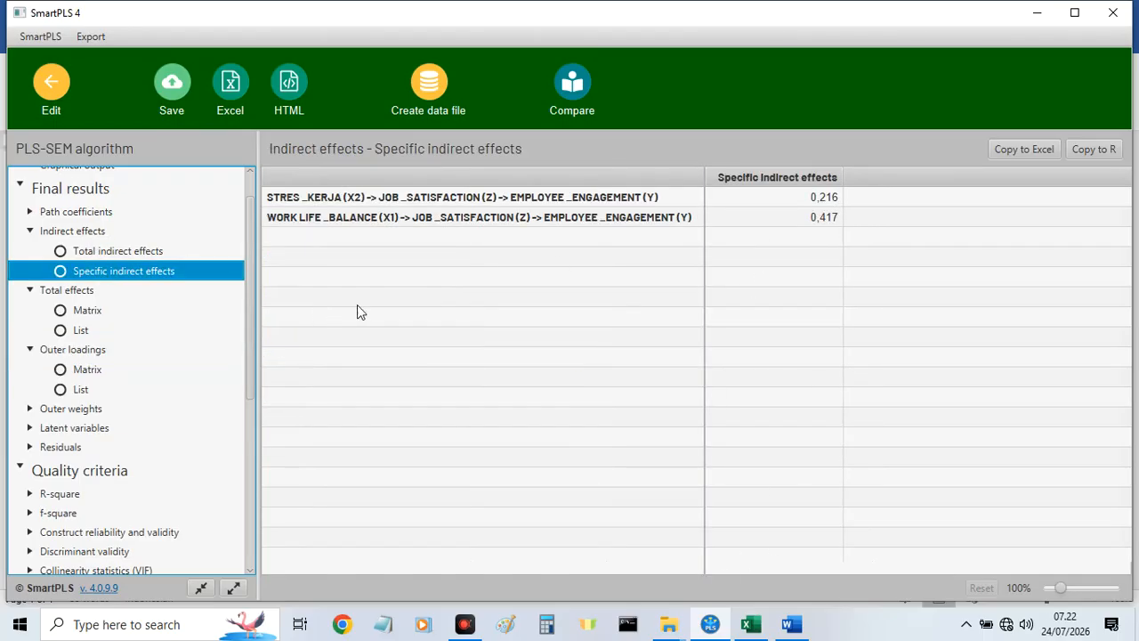
left_click(61, 93)
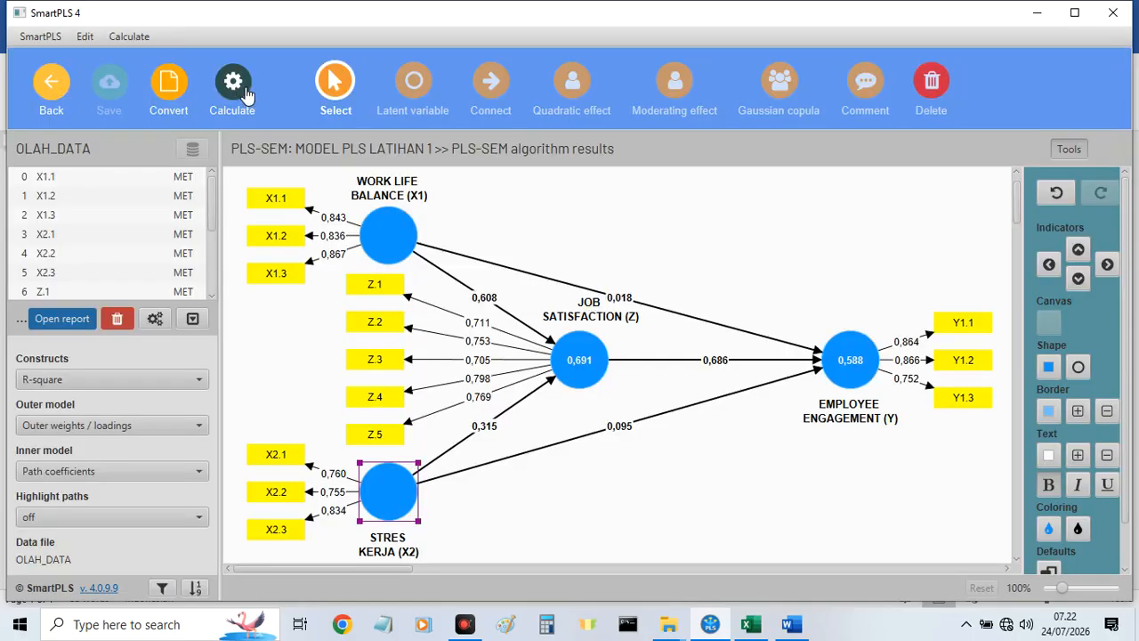
Run the bootstrapping calculation on the model and bring up its results report.
left_click(235, 84)
left_click(289, 171)
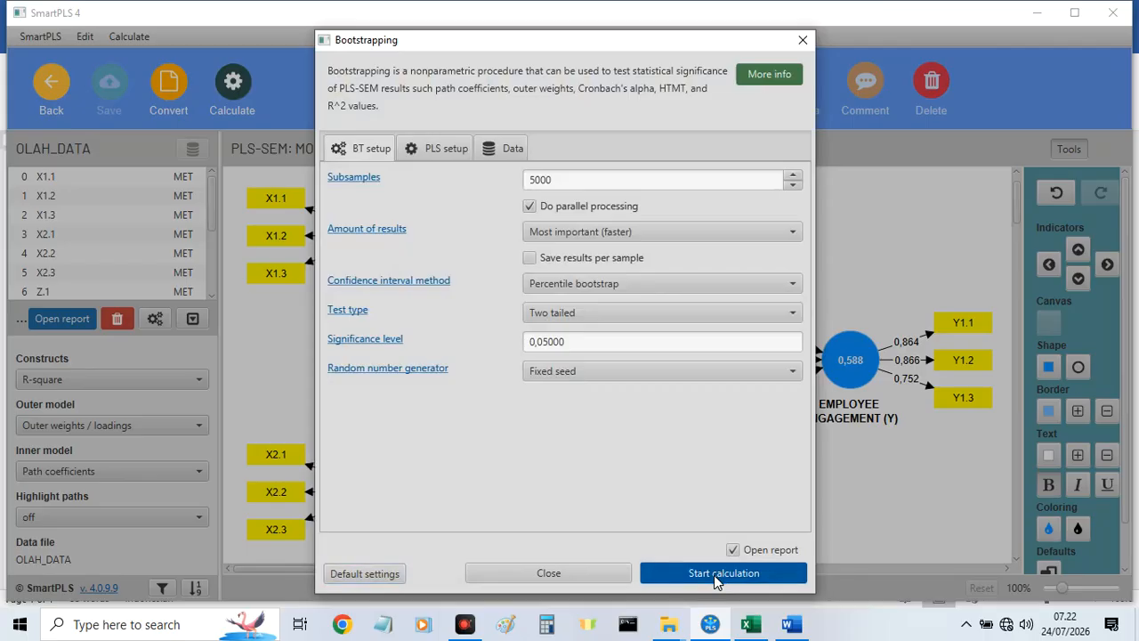
left_click(713, 574)
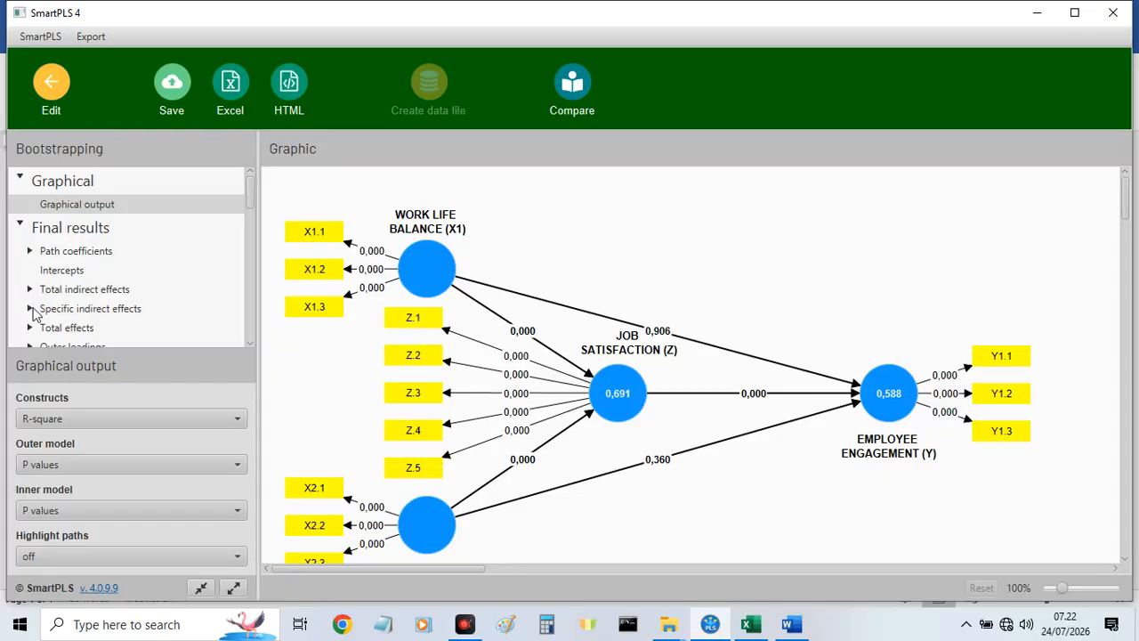
Show the bootstrapped specific indirect effects table, including its T statistics and P values columns.
scroll(33, 313, "down", 2)
left_click(29, 226)
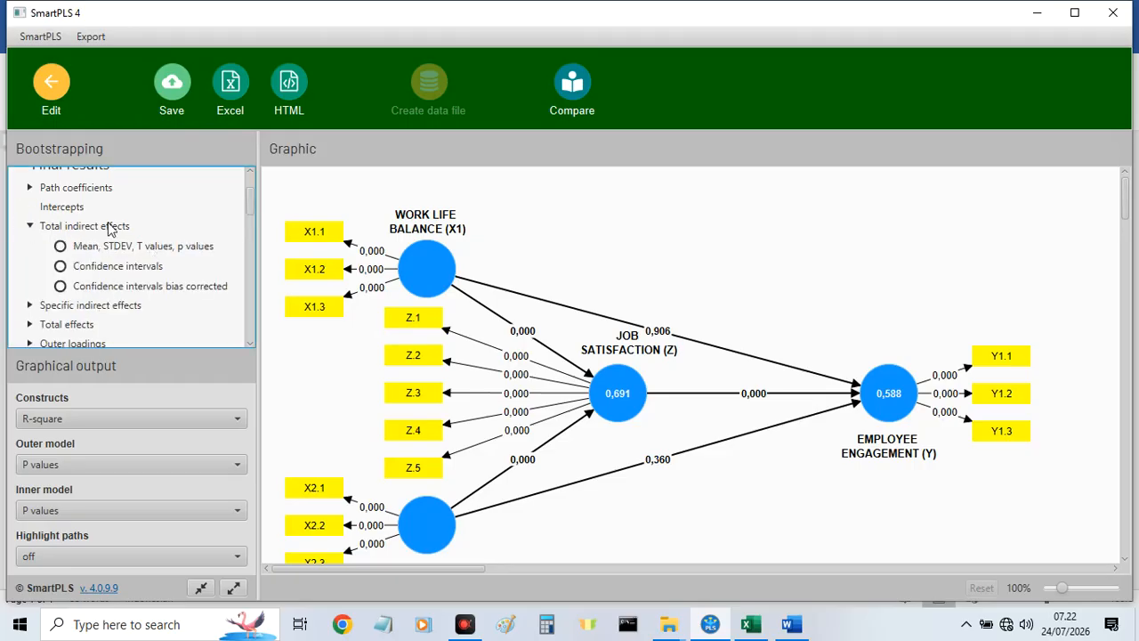
left_click(30, 305)
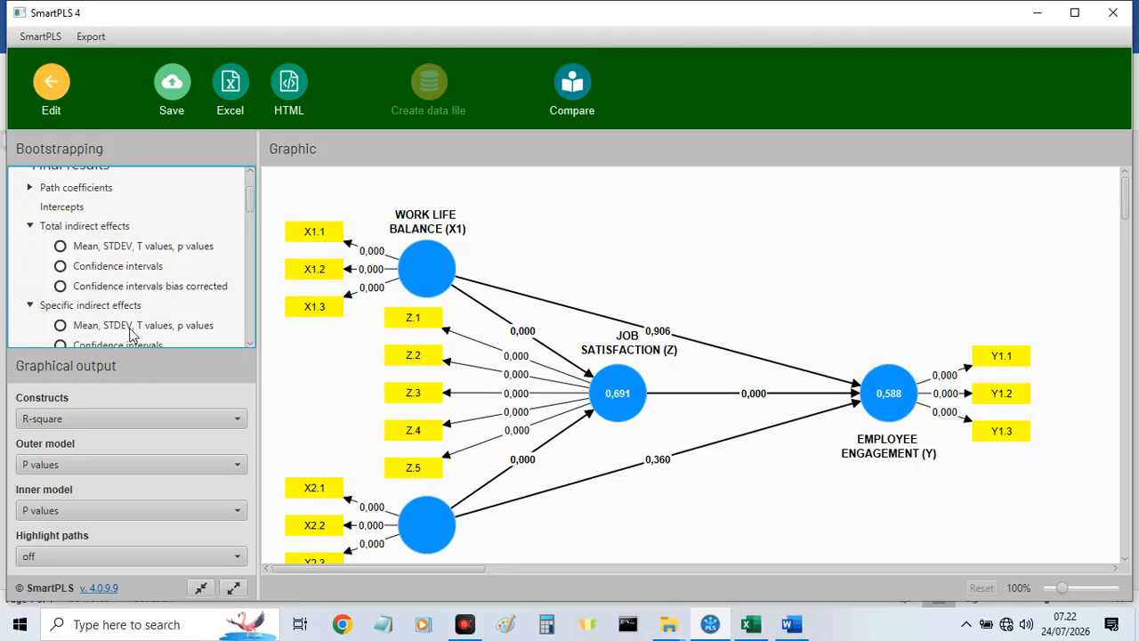
left_click(119, 307)
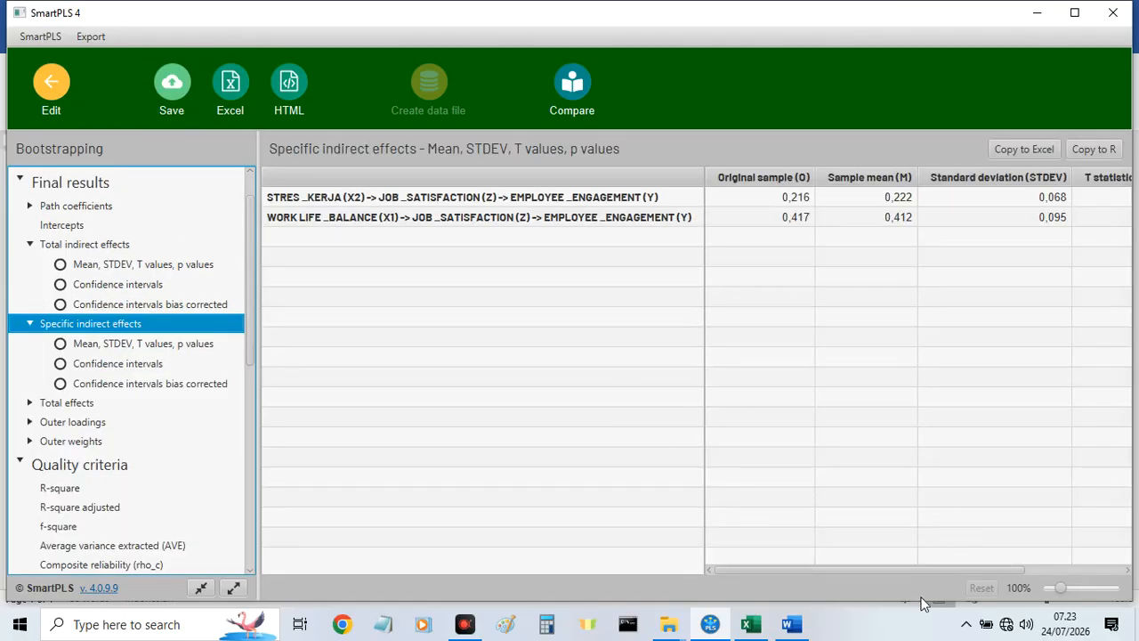
left_click_drag(928, 570, 1070, 572)
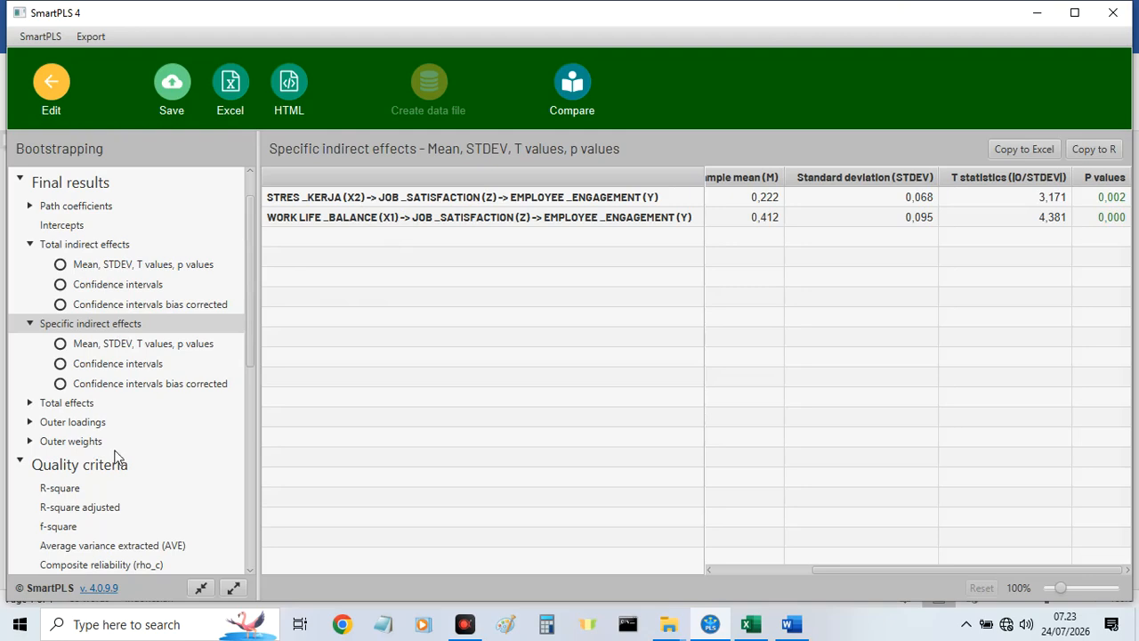
Show the bootstrapped total effects with means, T values and p values, and return to the model.
left_click(29, 403)
left_click(78, 405)
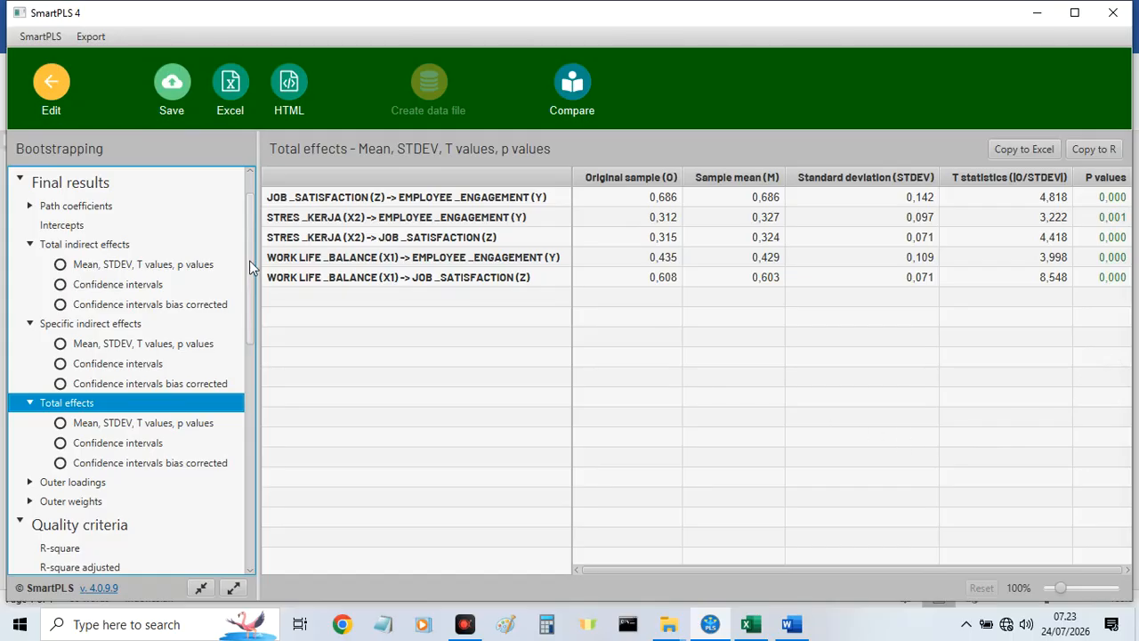
left_click(51, 89)
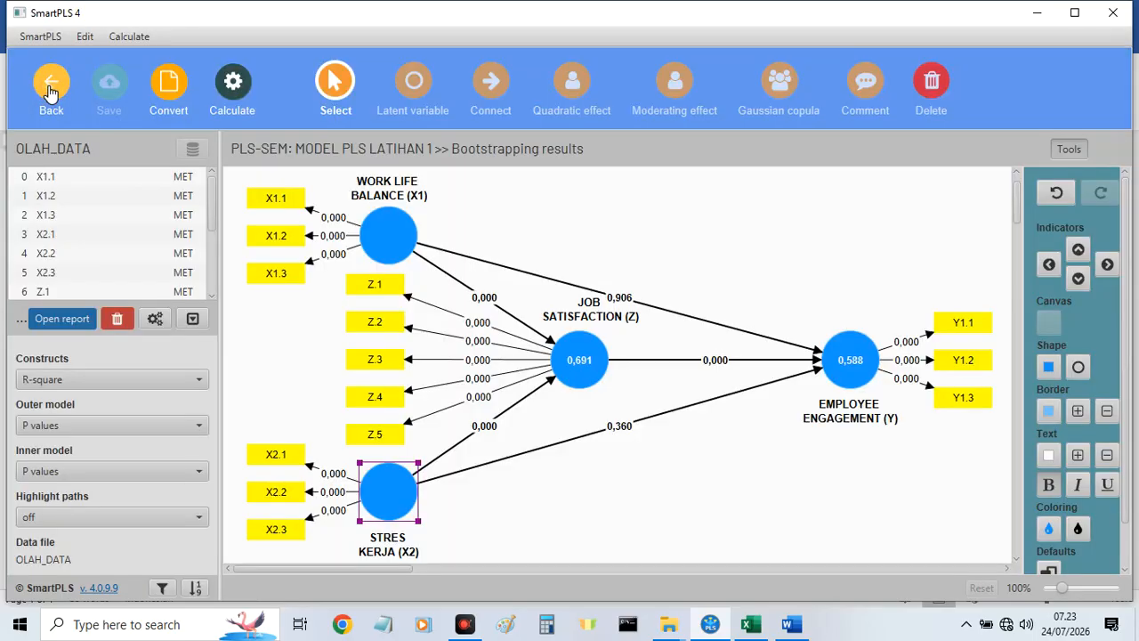
Examine the result summaries of the WORK LIFE BALANCE (X1) and JOB SATISFACTION (Z) constructs on the model.
mouse_move(389, 233)
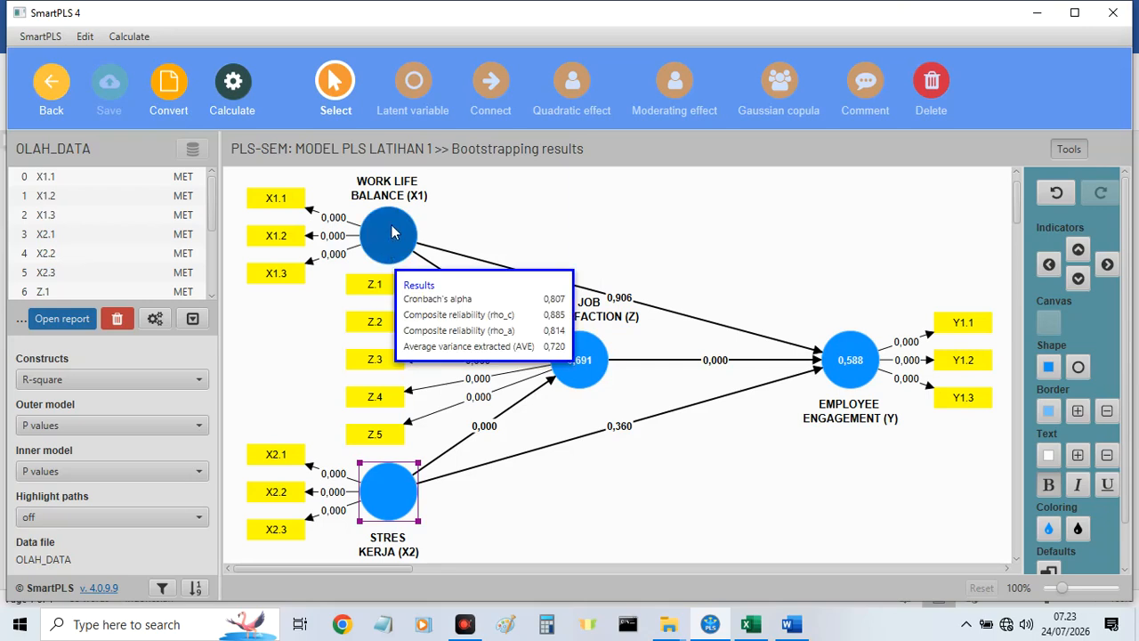
mouse_move(602, 380)
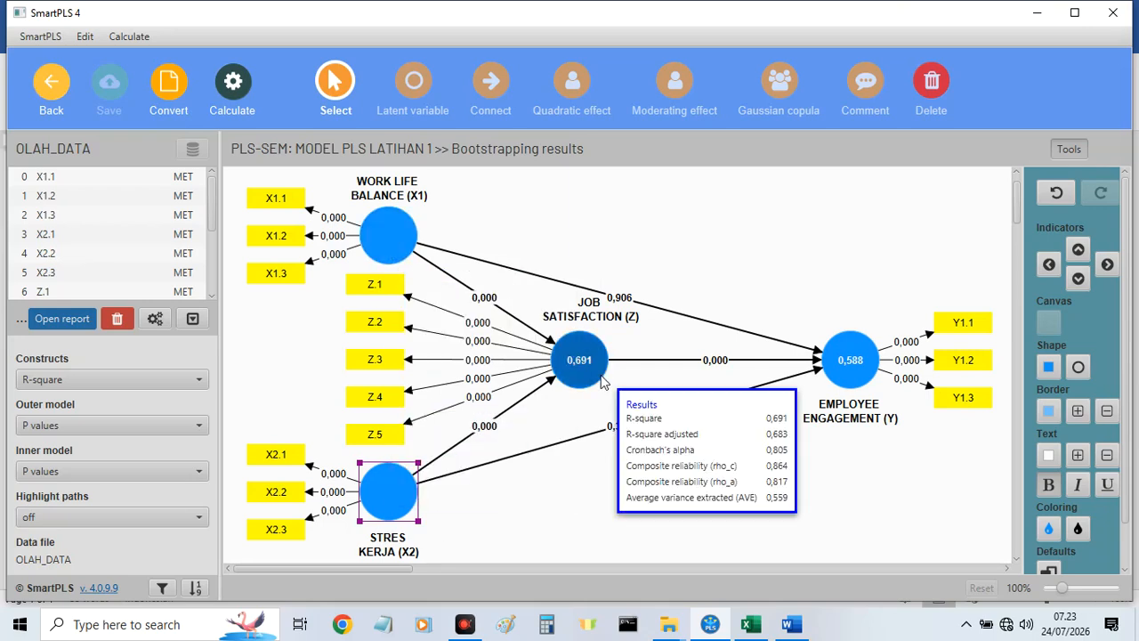